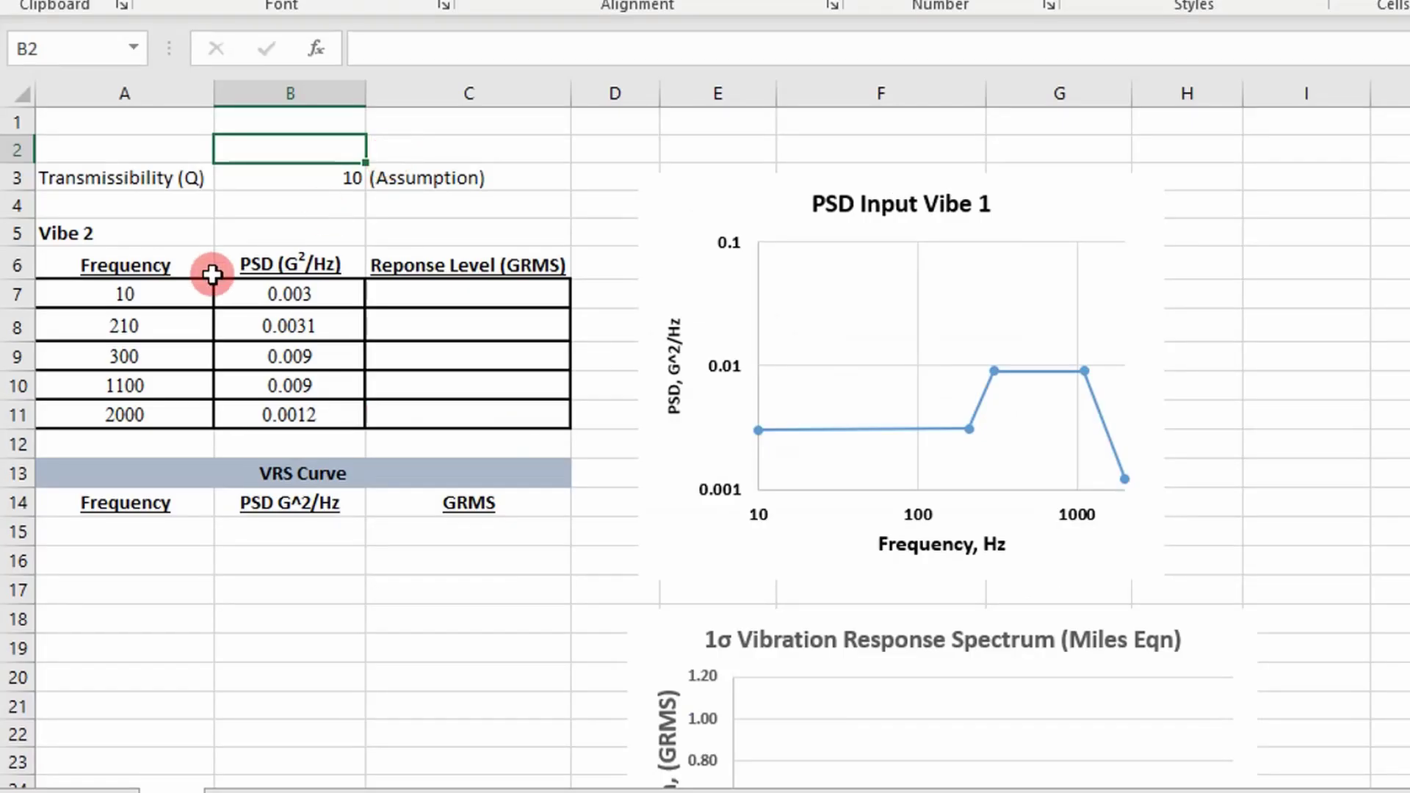
drag(81, 231, 523, 417)
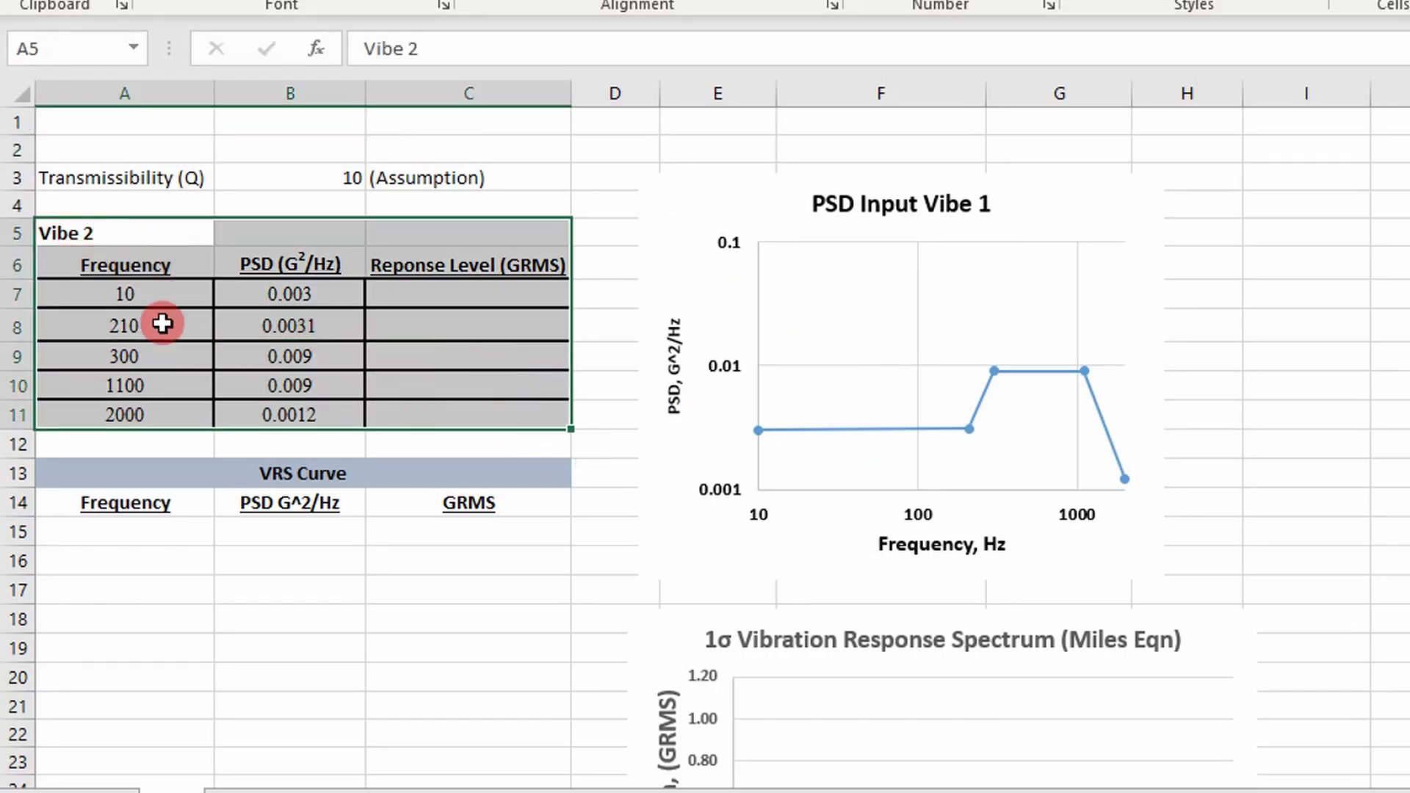
drag(152, 301, 312, 416)
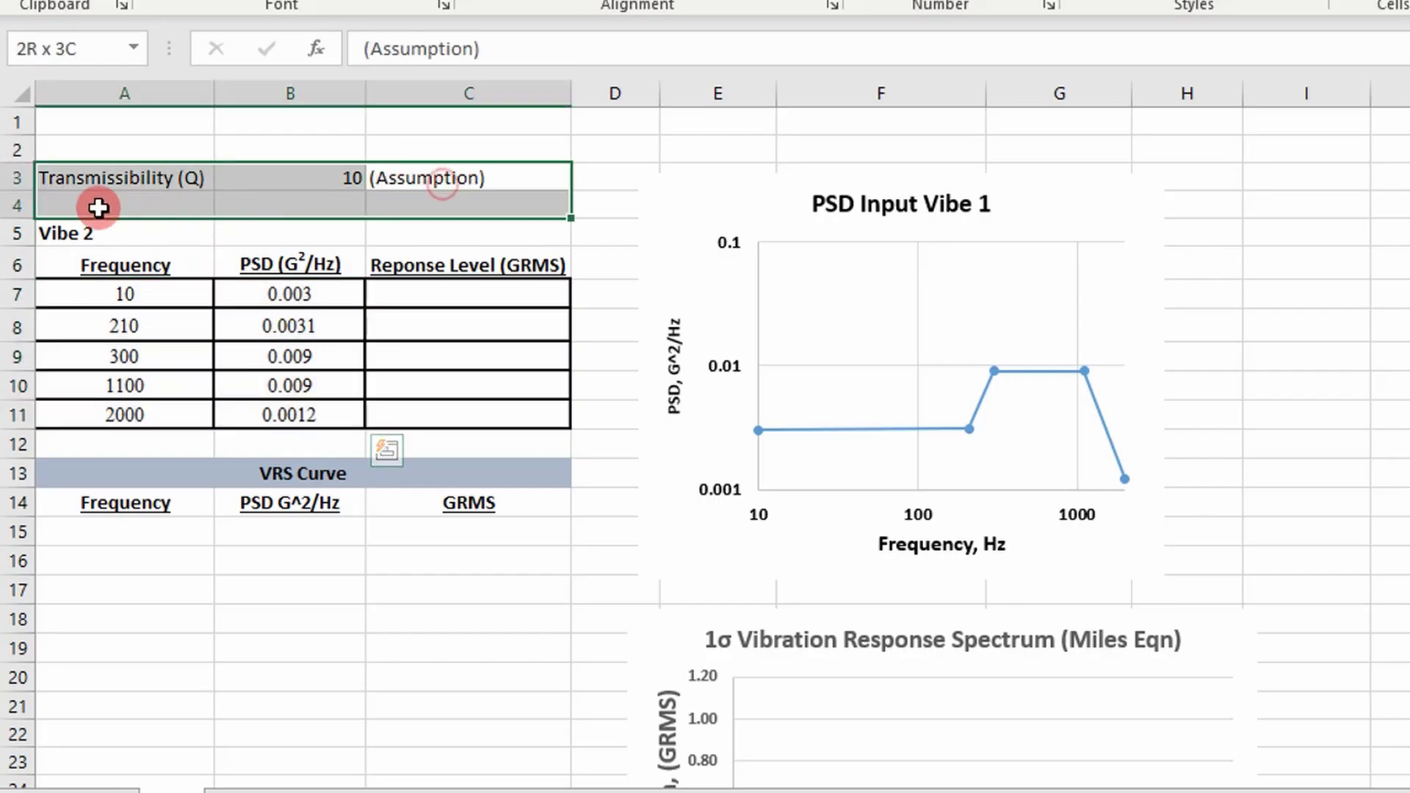
drag(97, 208, 116, 179)
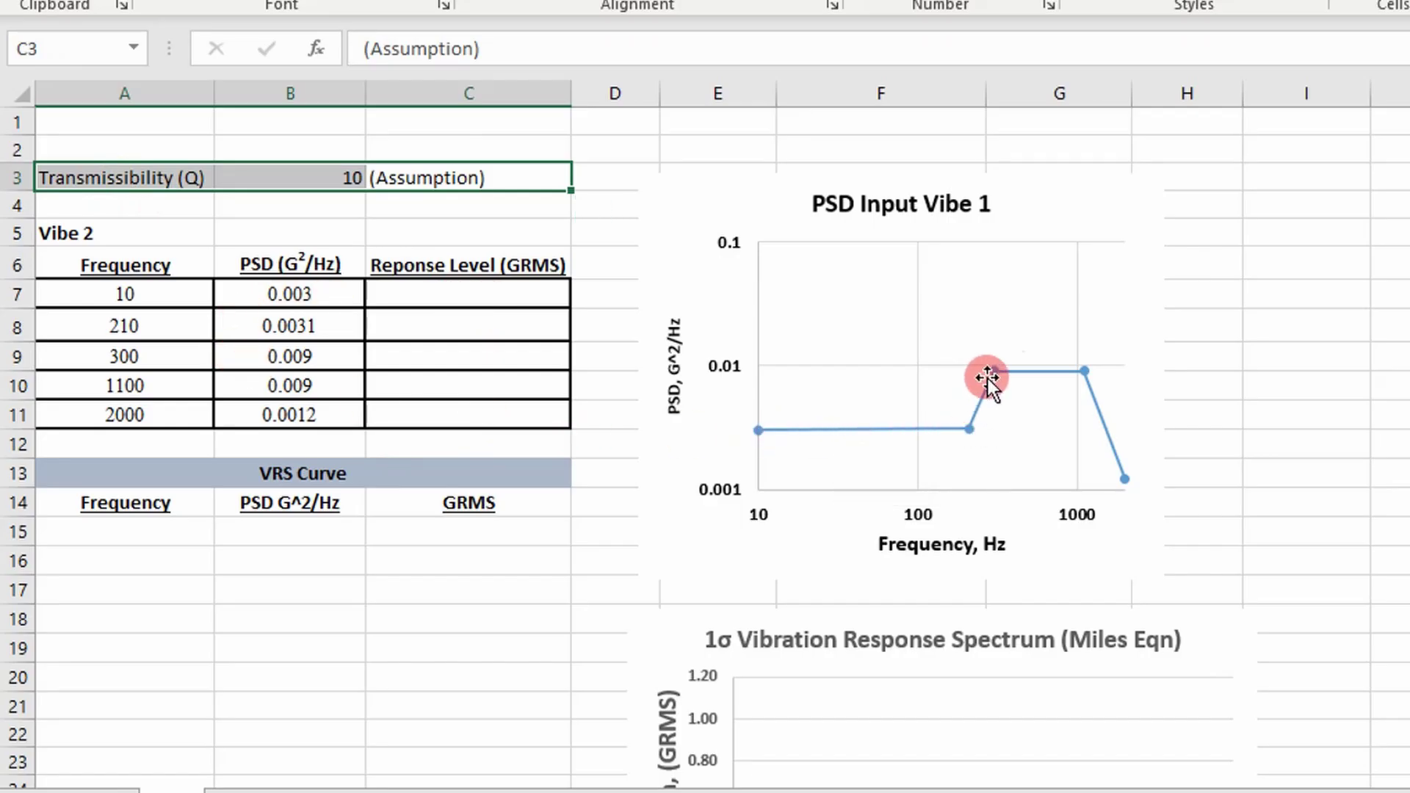
click(1276, 384)
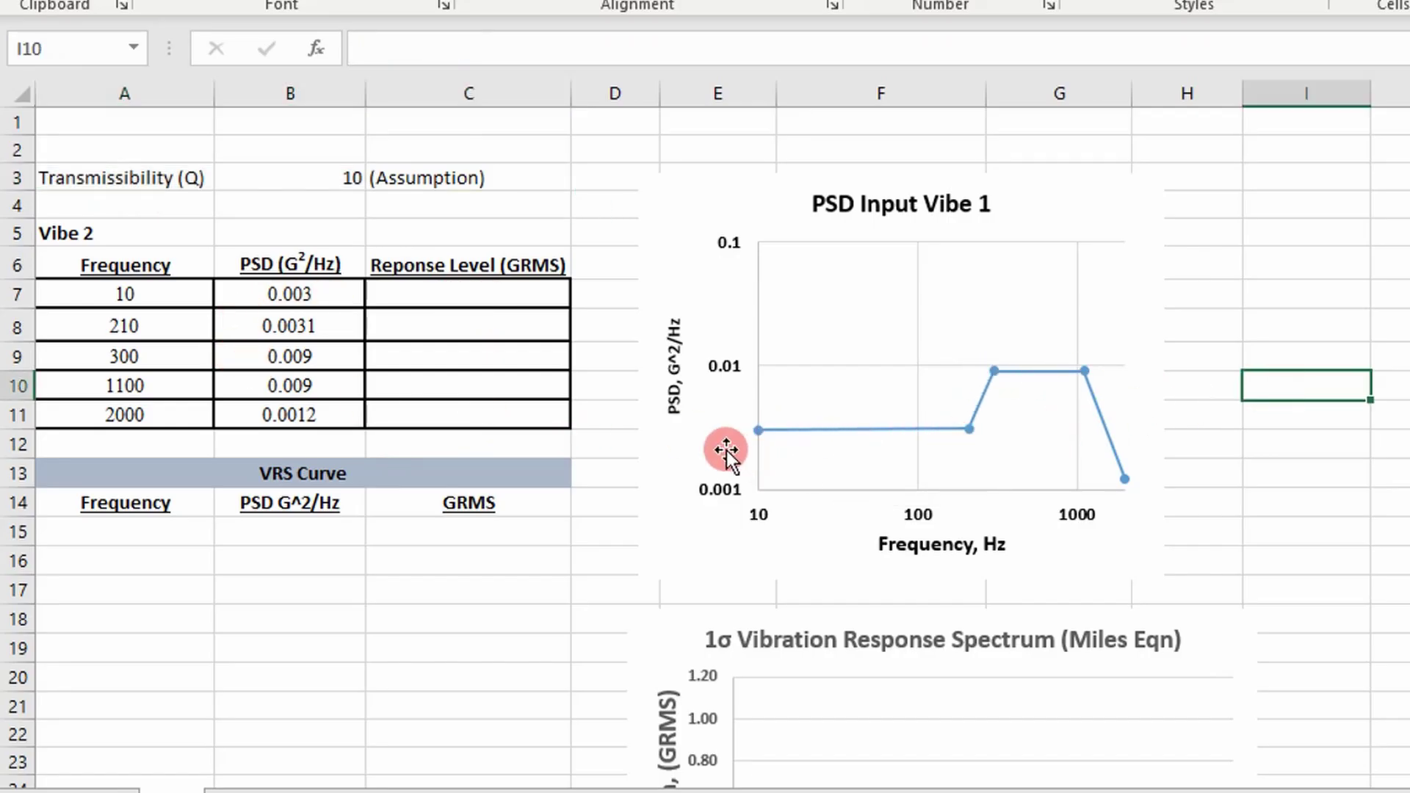
click(940, 430)
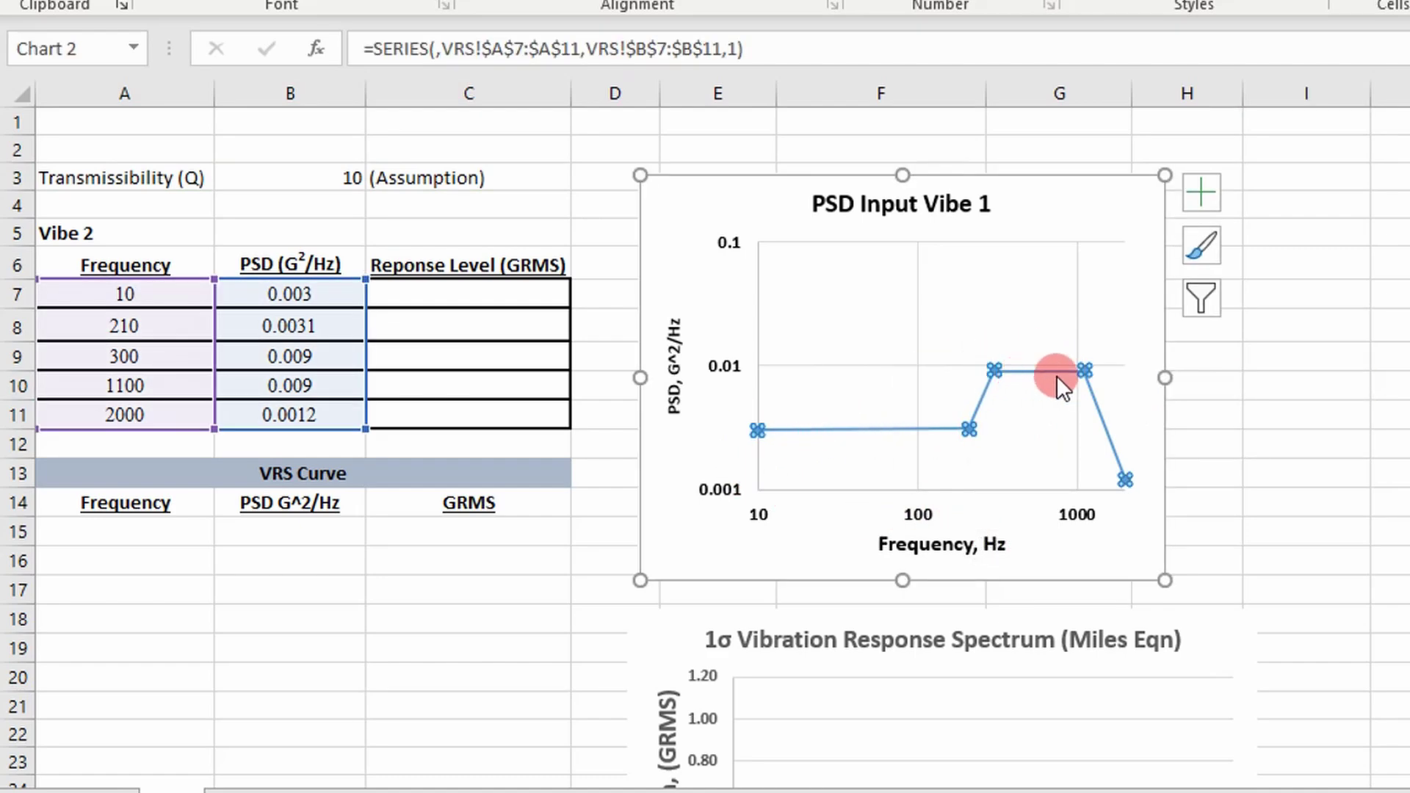
mouse_move(1086, 376)
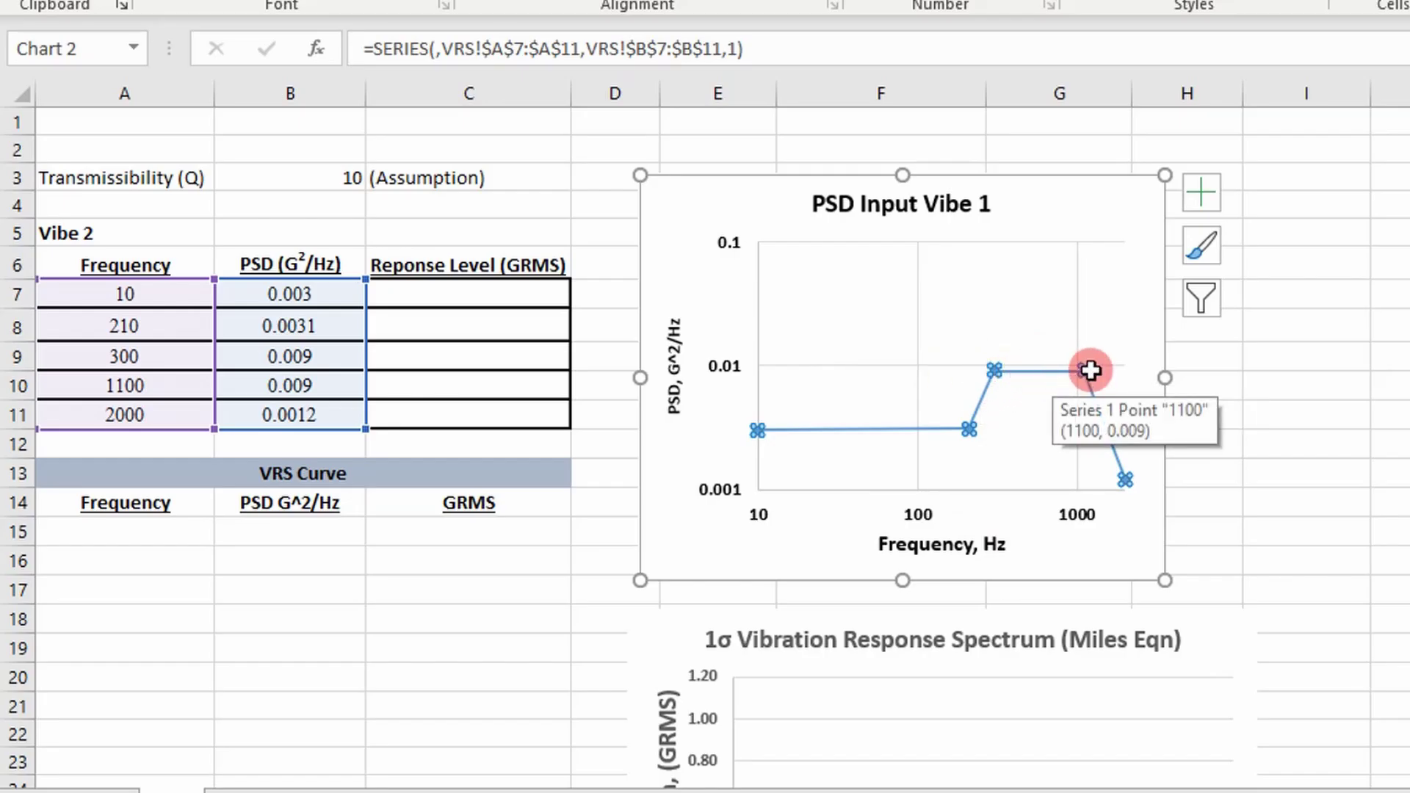
click(1271, 419)
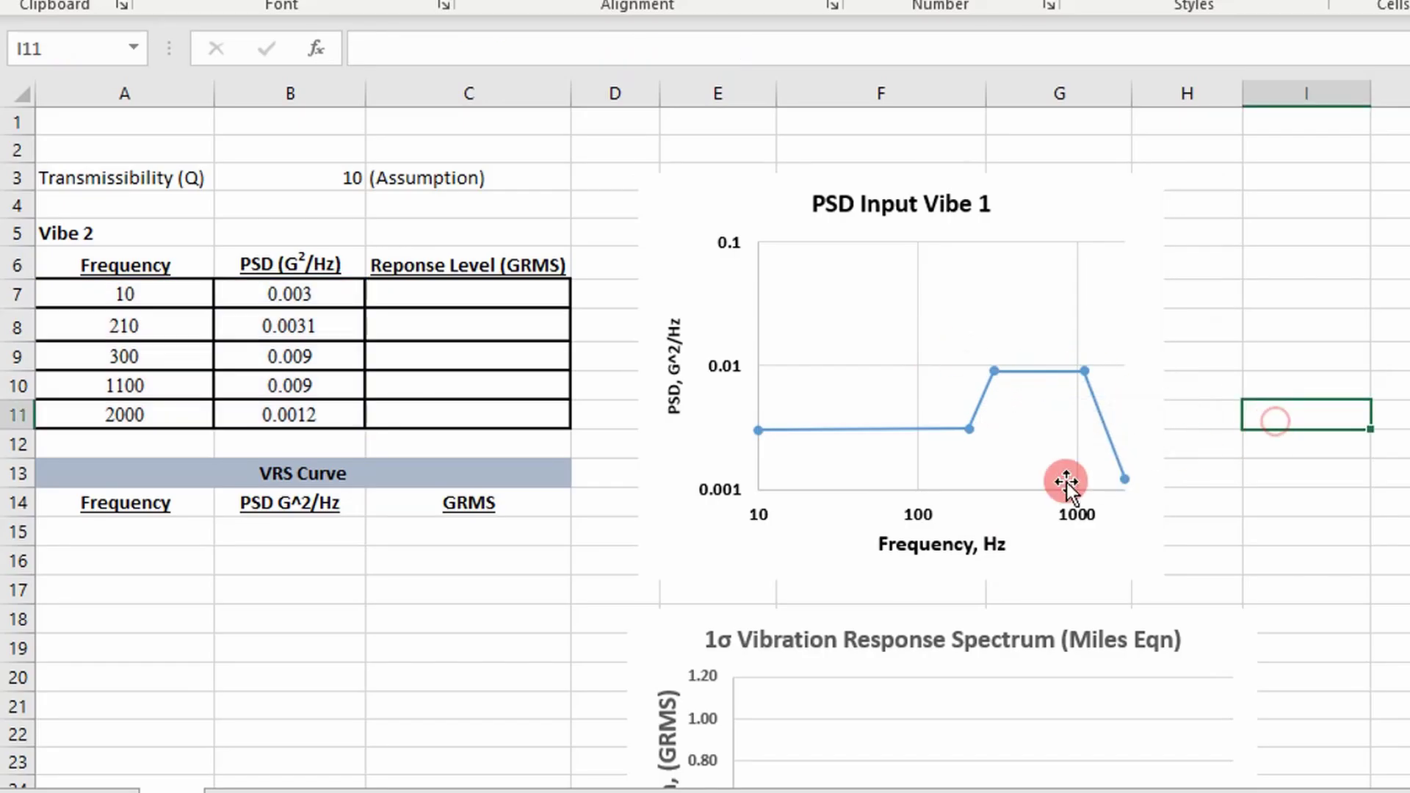
Enter =Miles_Acceleration(B7,A7,$B$3) in C7 through the Function Arguments dialog.
click(452, 294)
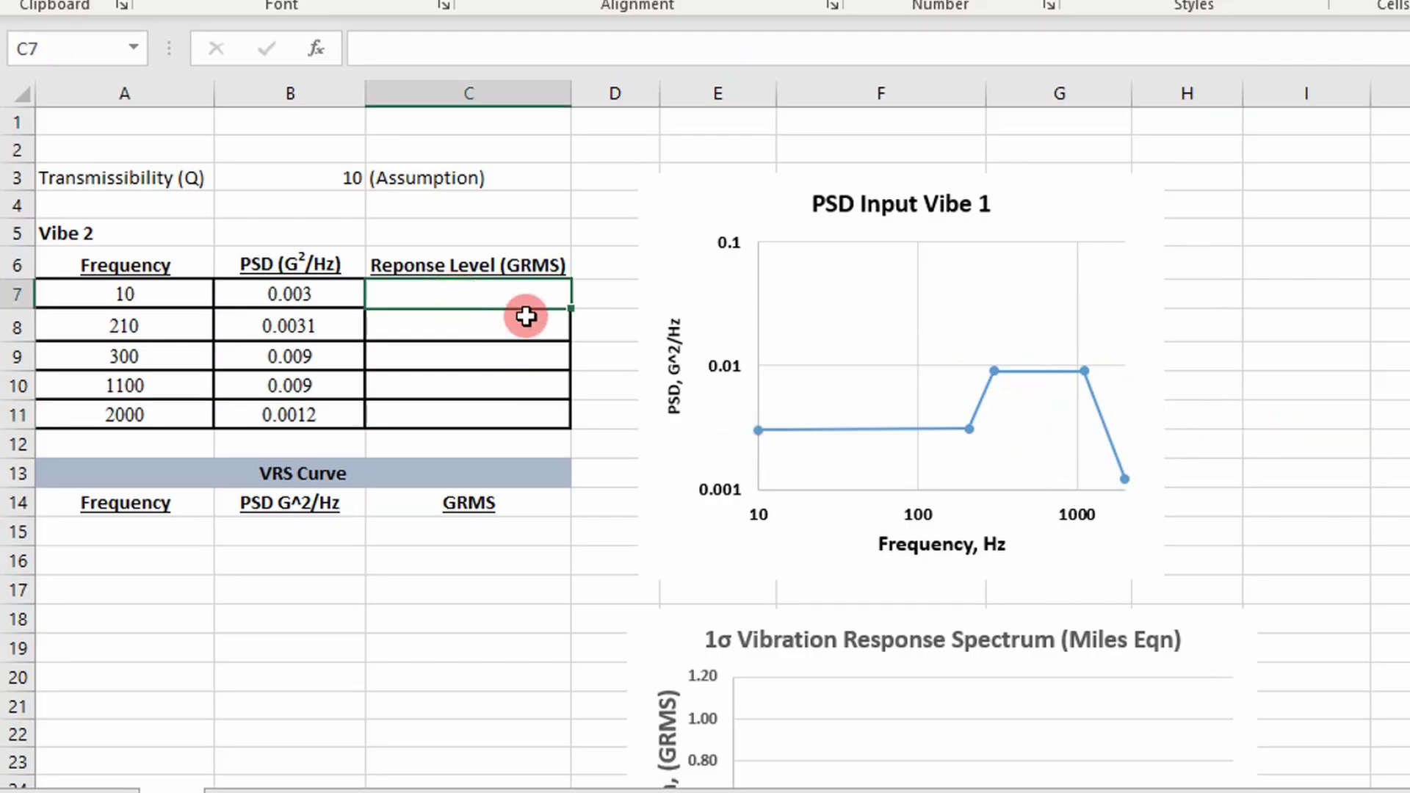
text(=mile)
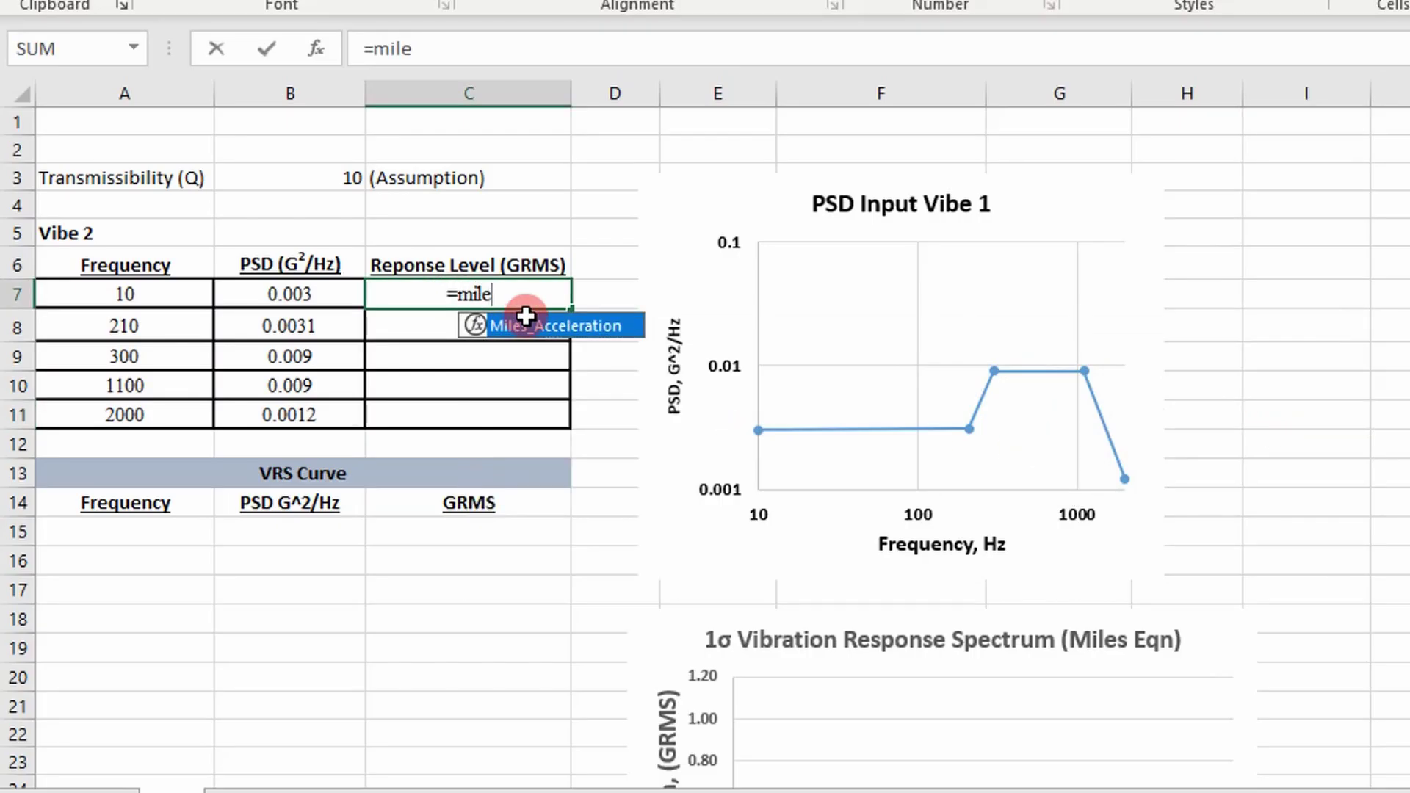
double_click(526, 316)
click(315, 47)
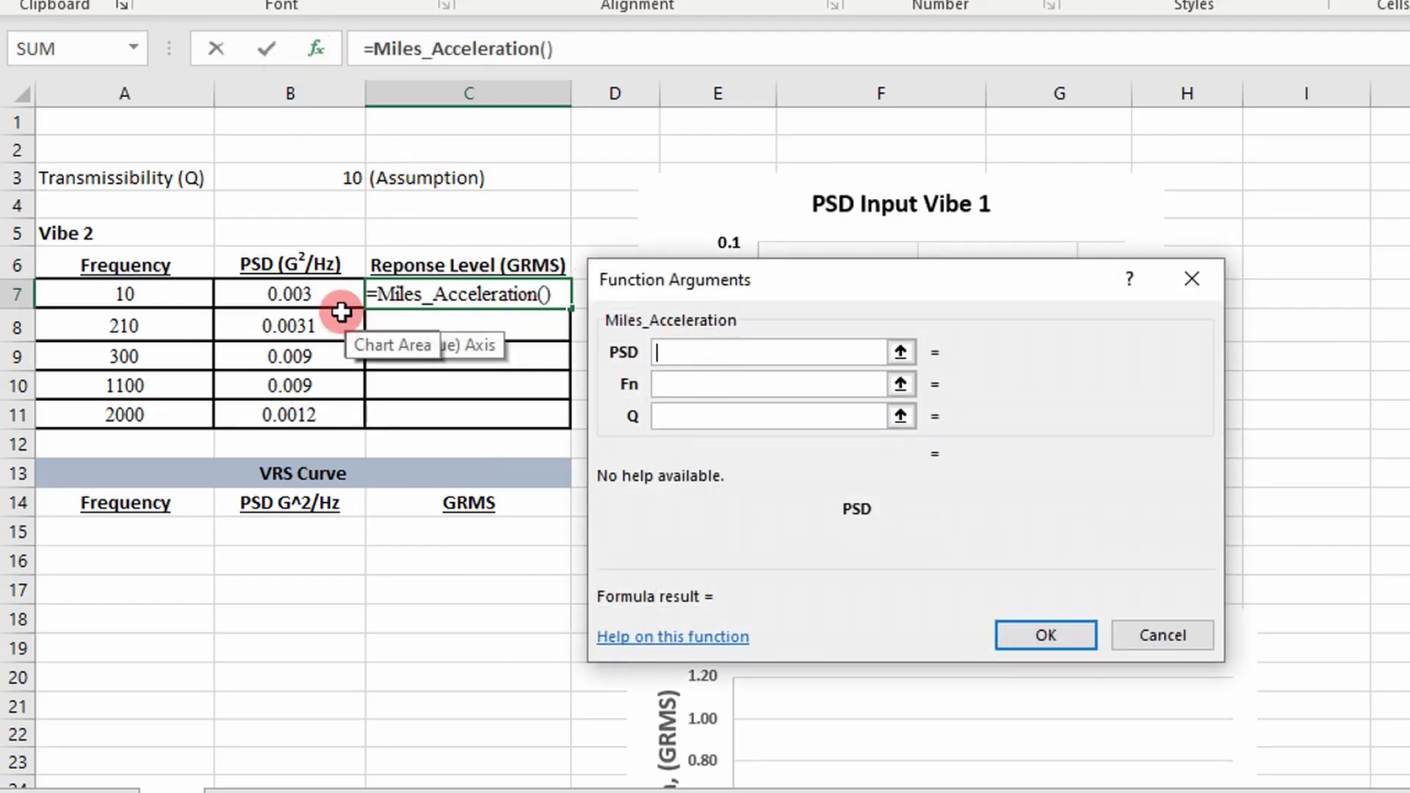
click(327, 294)
click(670, 384)
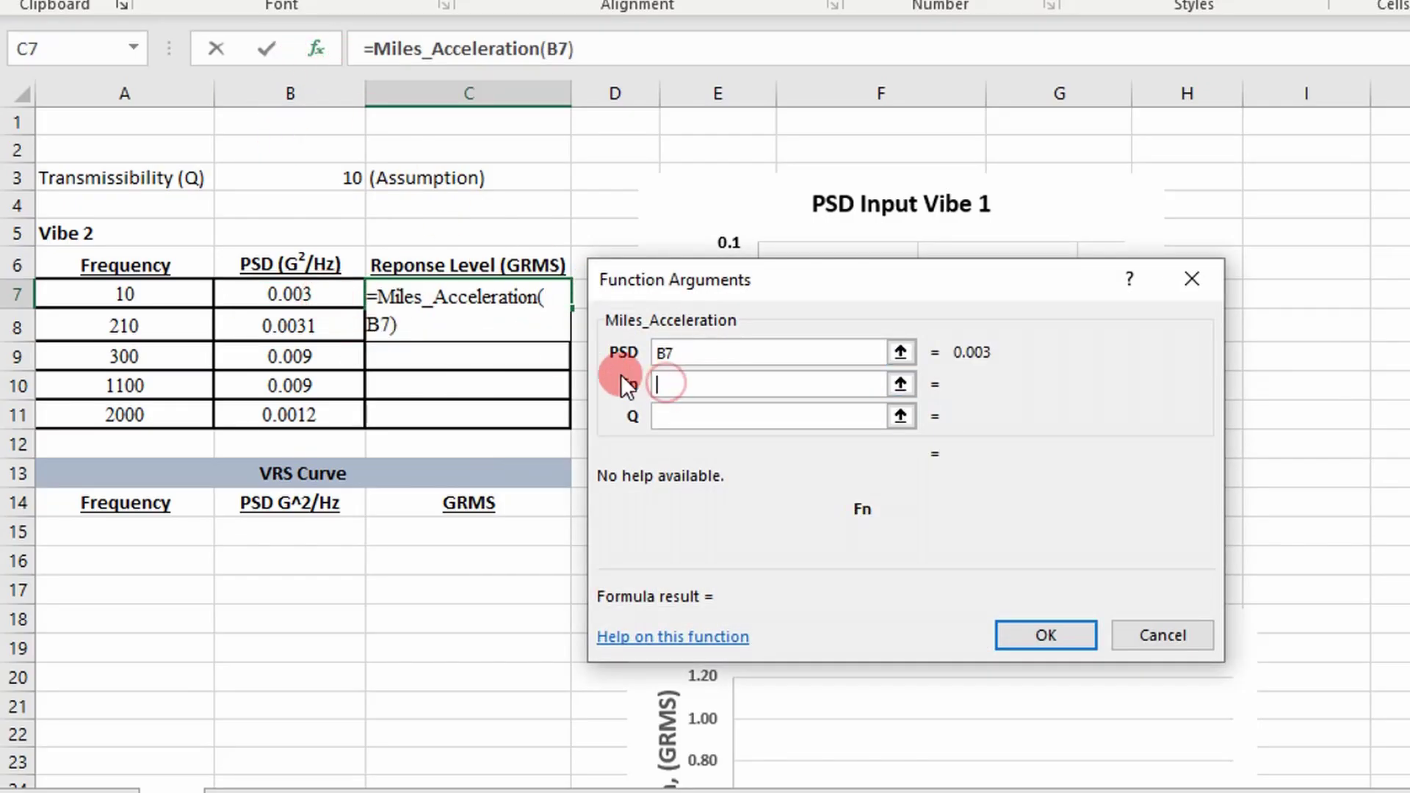
click(166, 292)
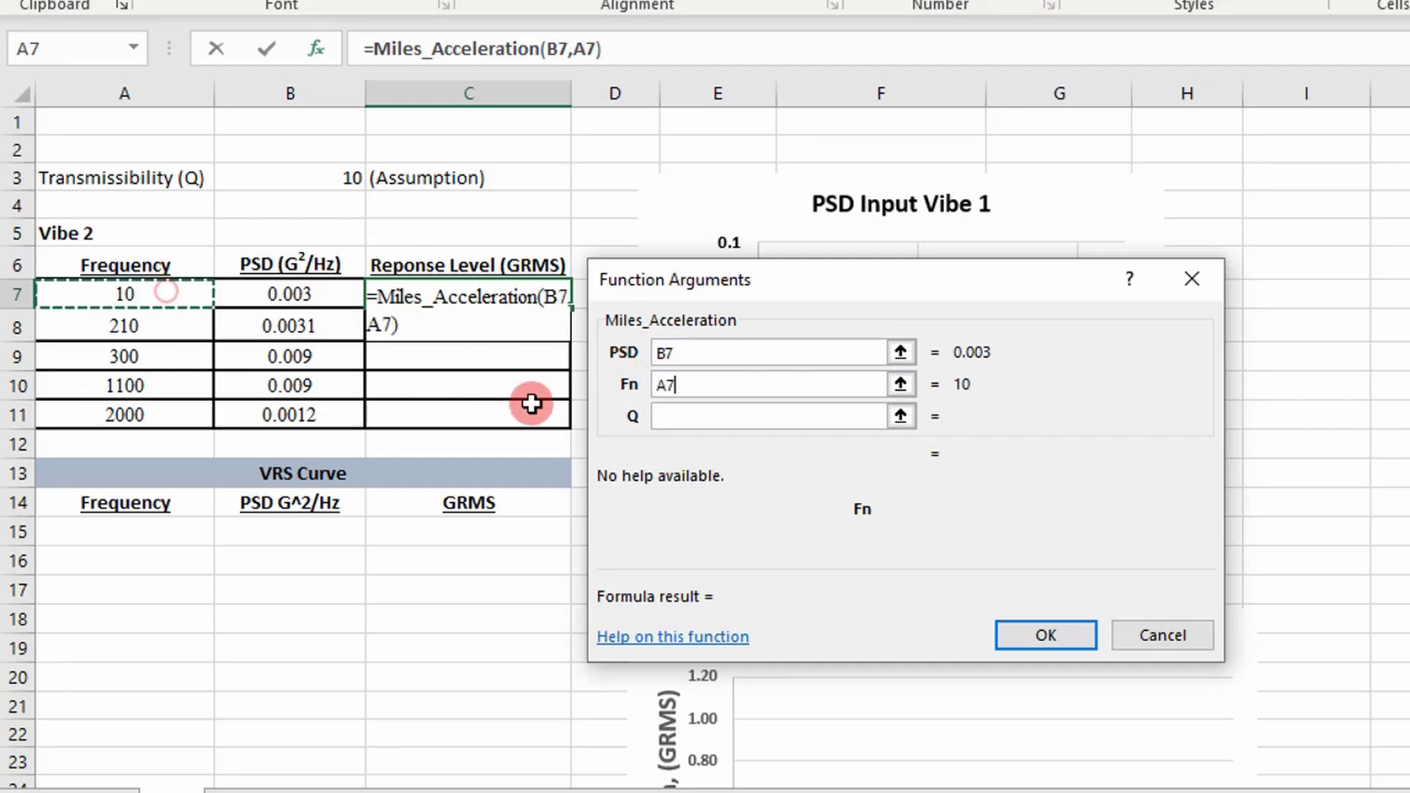
click(679, 415)
click(307, 179)
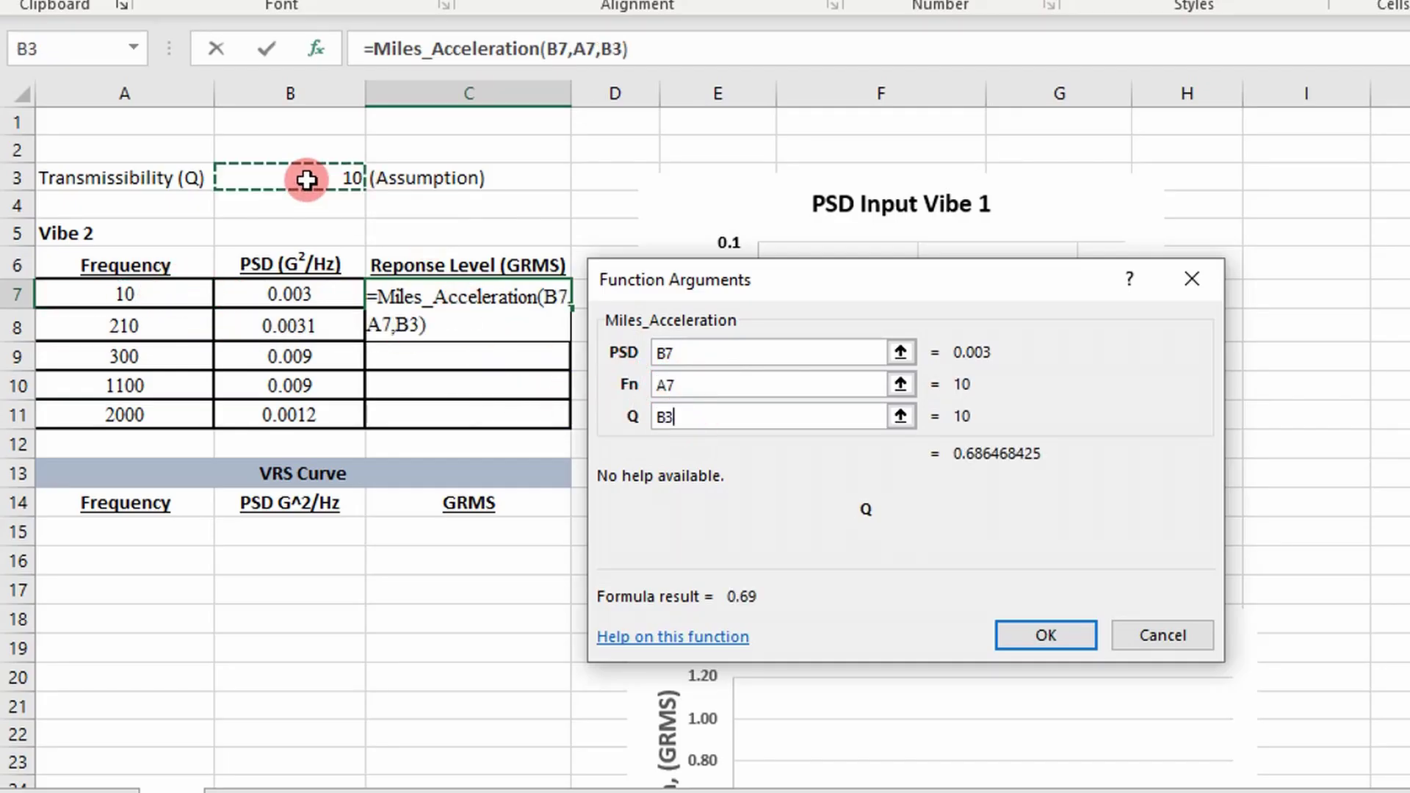
key(F4)
click(1028, 628)
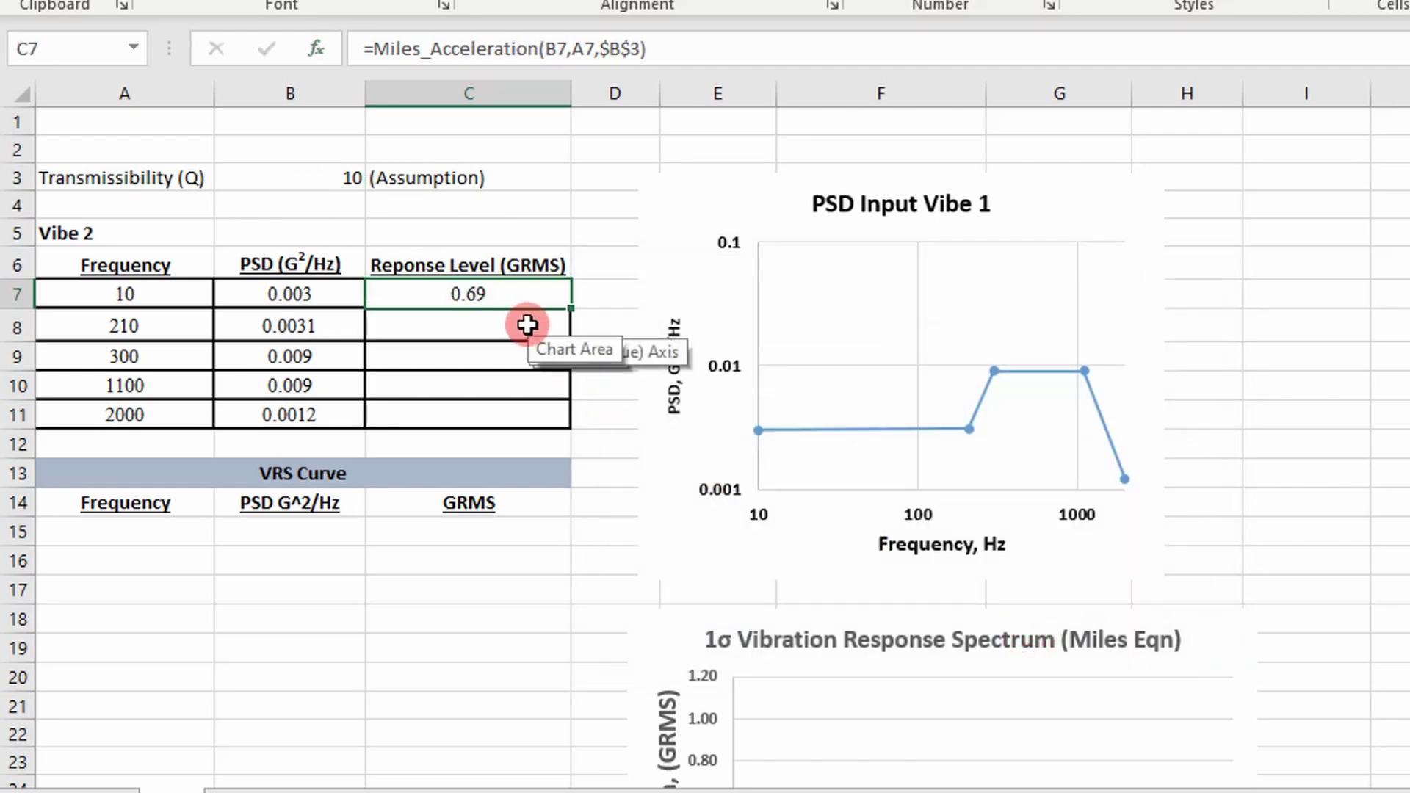
Fill the formula down to row 11, giving 0.69, 3.20, 6.51, 12.47 and 6.14.
double_click(573, 315)
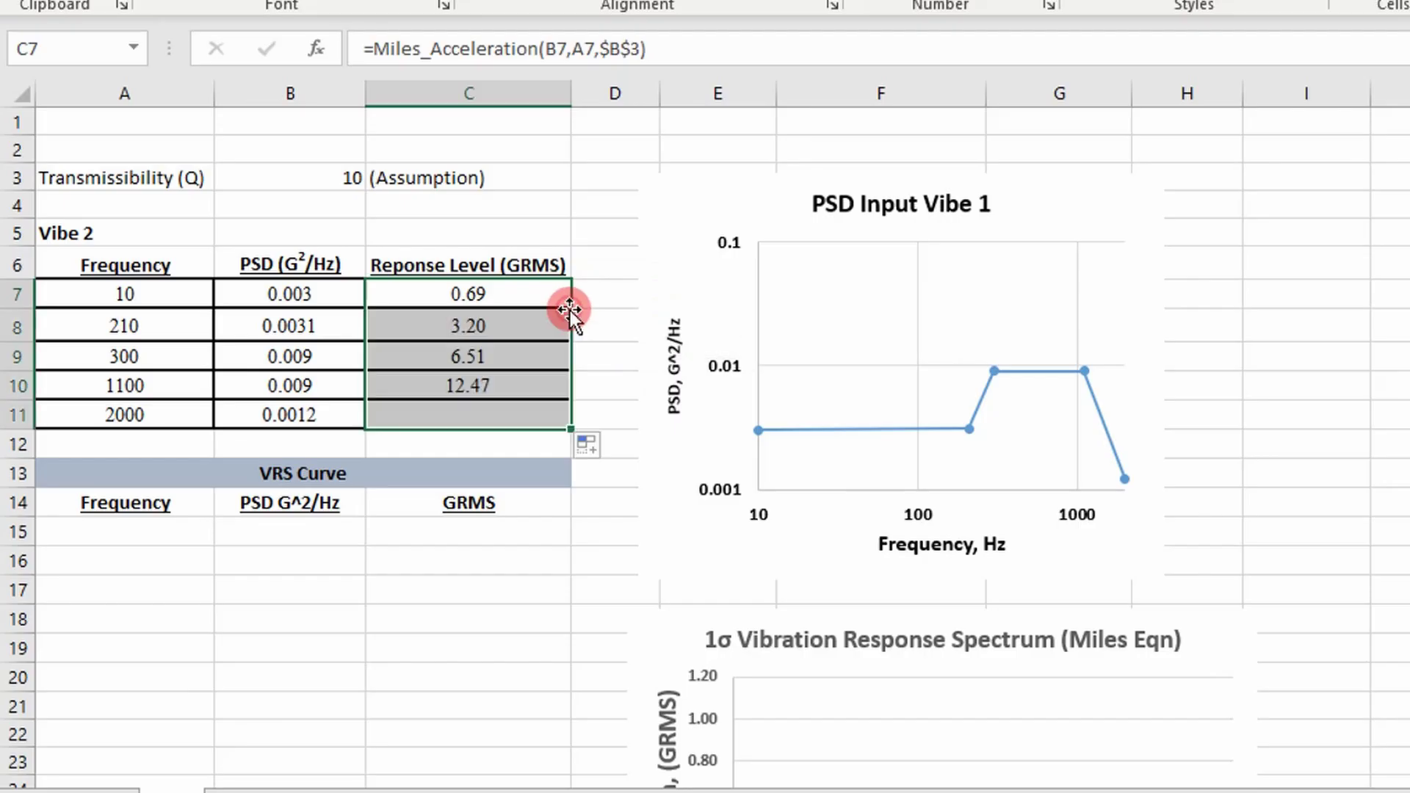
click(610, 370)
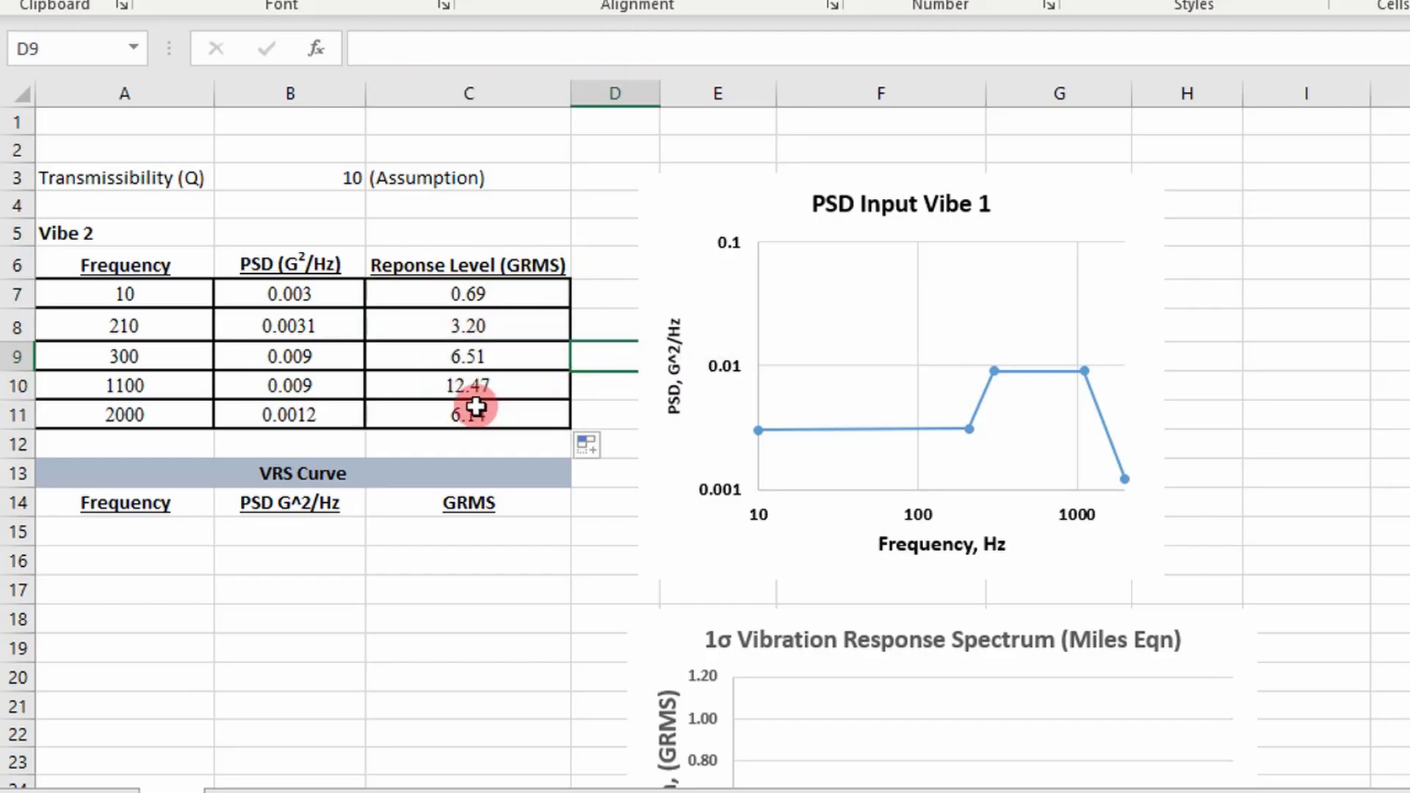
click(486, 378)
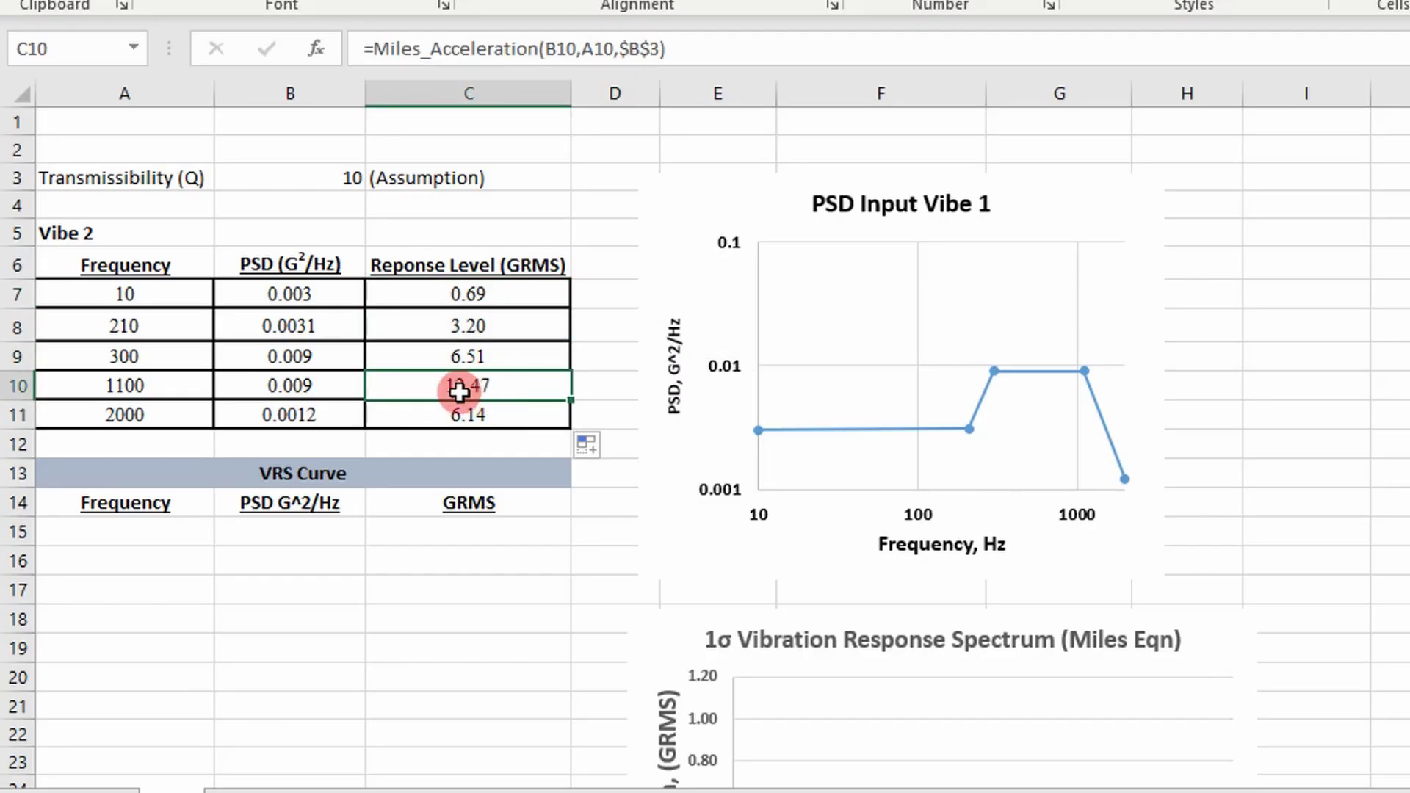
Seed A15:A16 with 10 and 11 and extend the frequency series down to 2000.
scroll(560, 384, down, 1)
scroll(561, 384, up, 1)
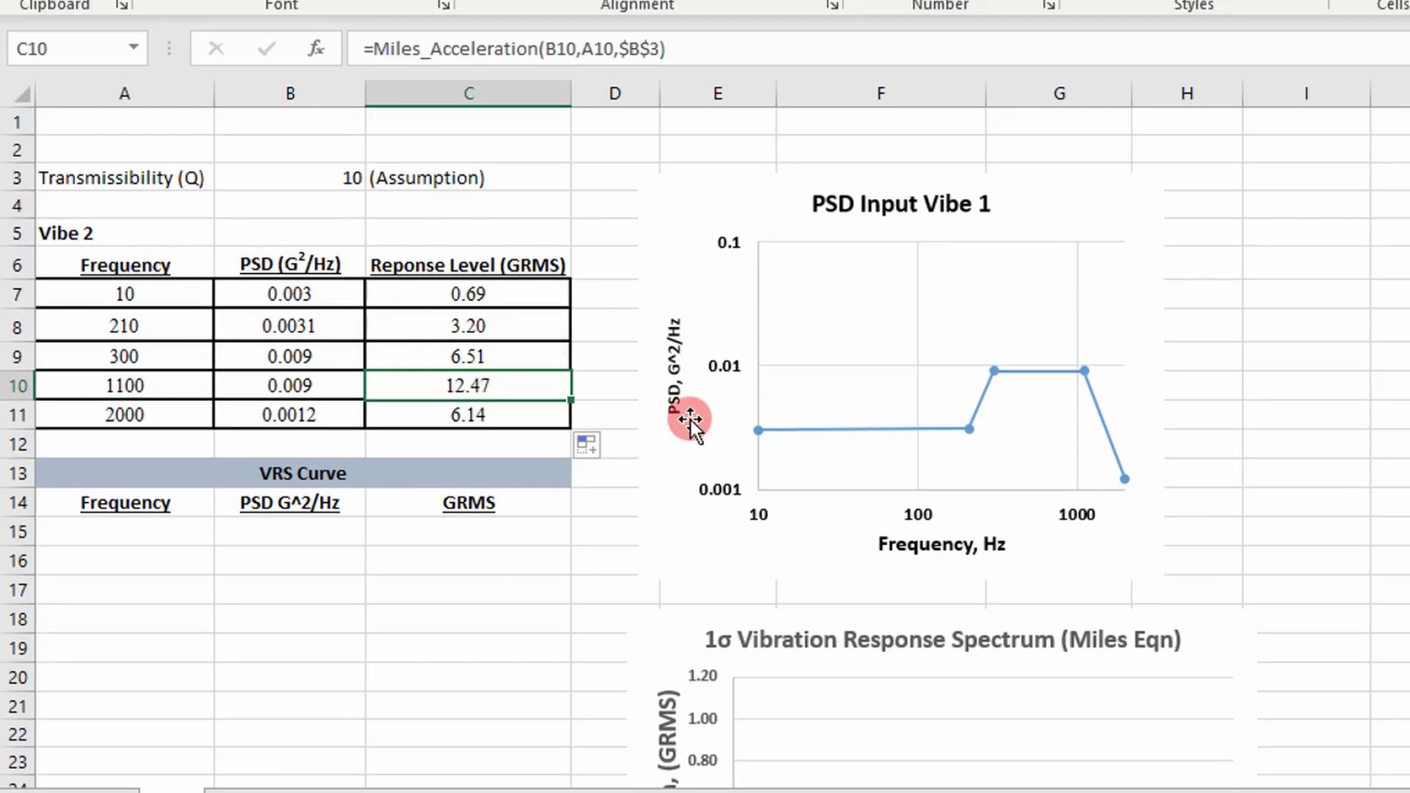
click(169, 543)
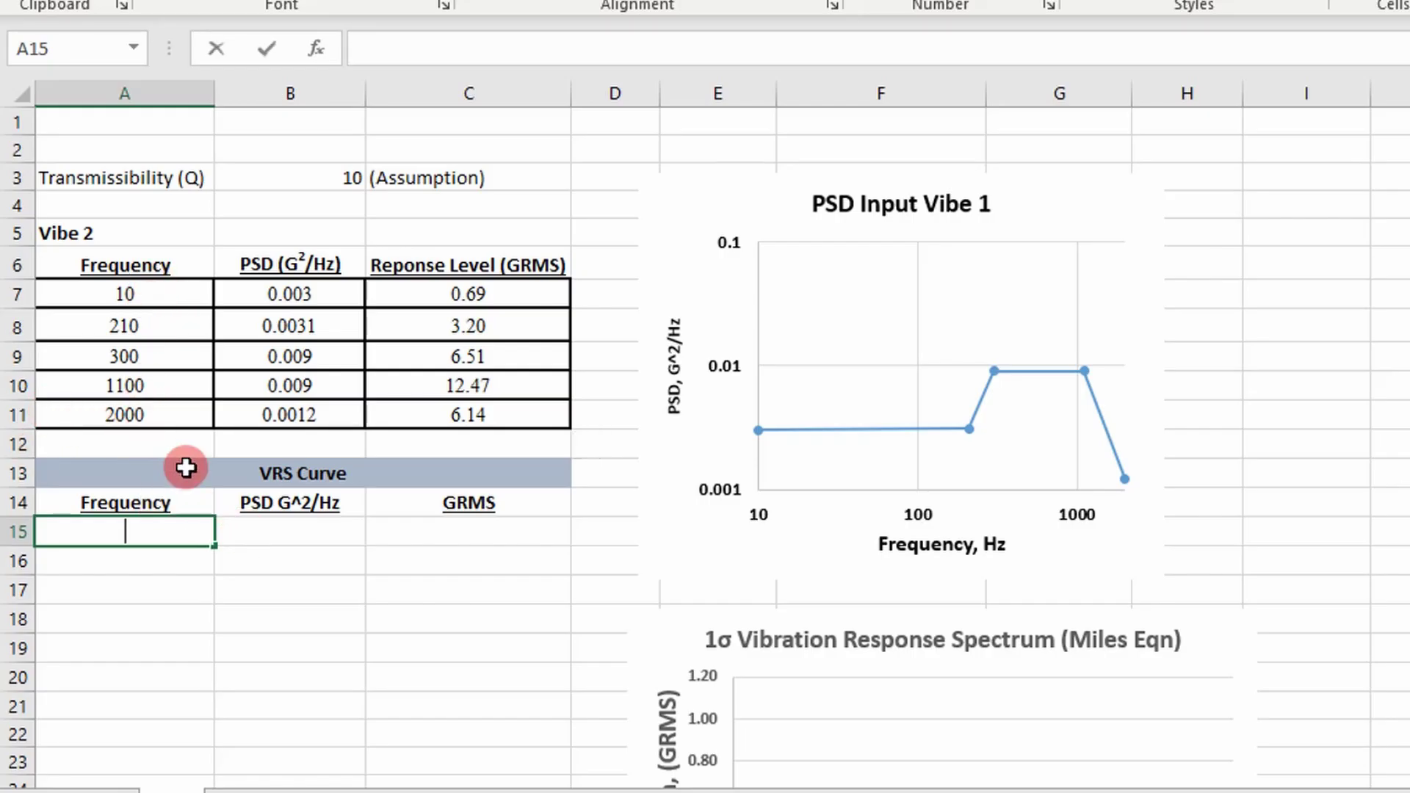
key(Return)
text(11)
key(Return)
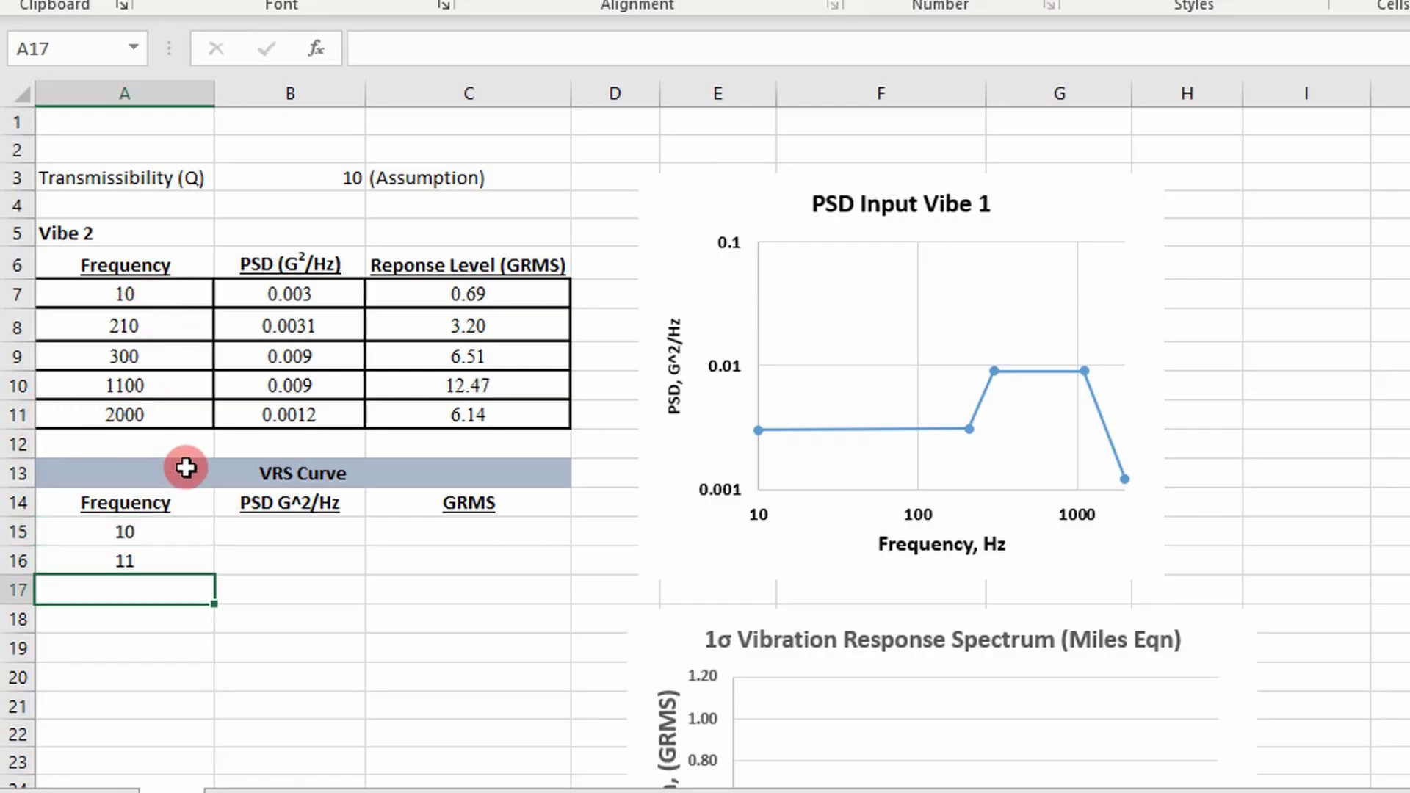
drag(189, 532, 422, 542)
scroll(841, 536, up, 5)
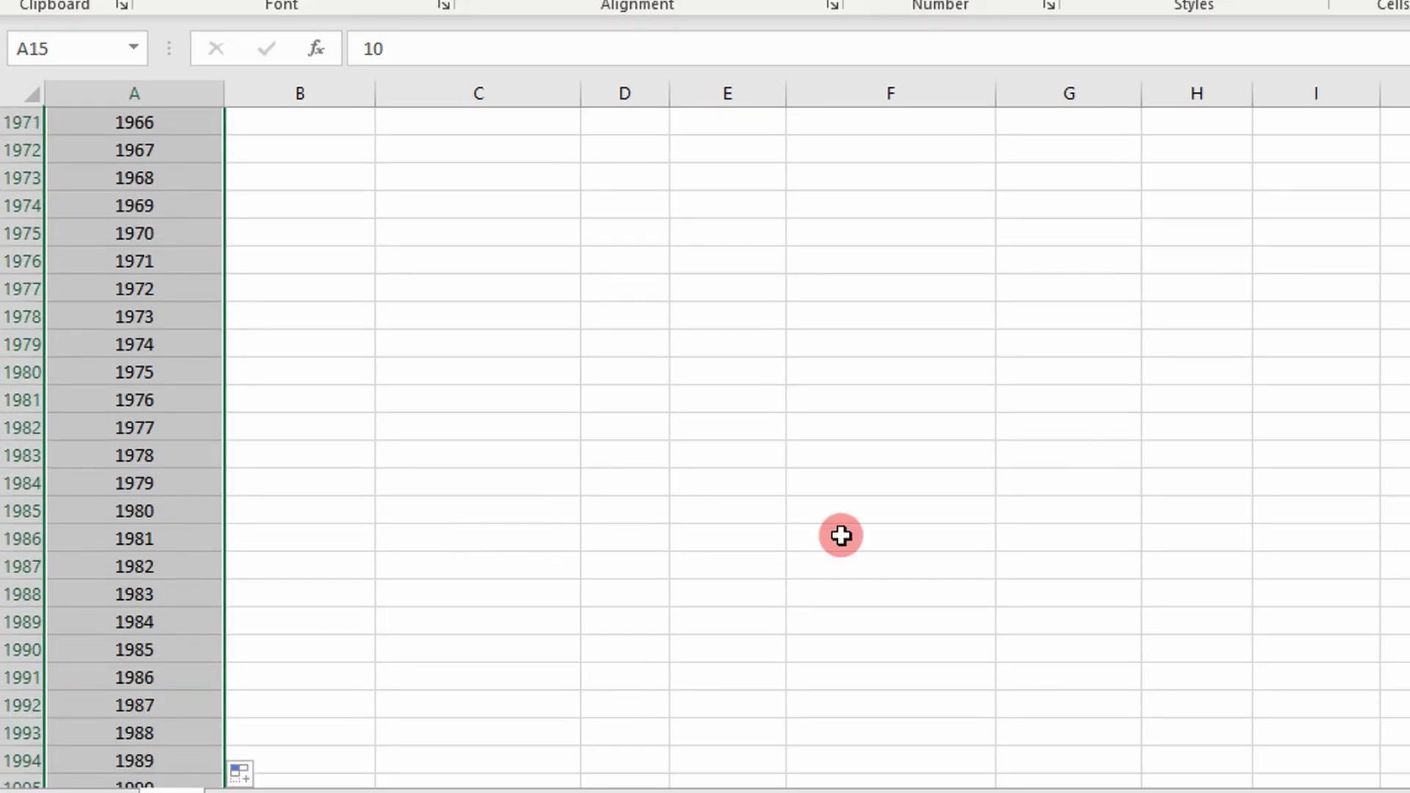
key(ctrl+Up)
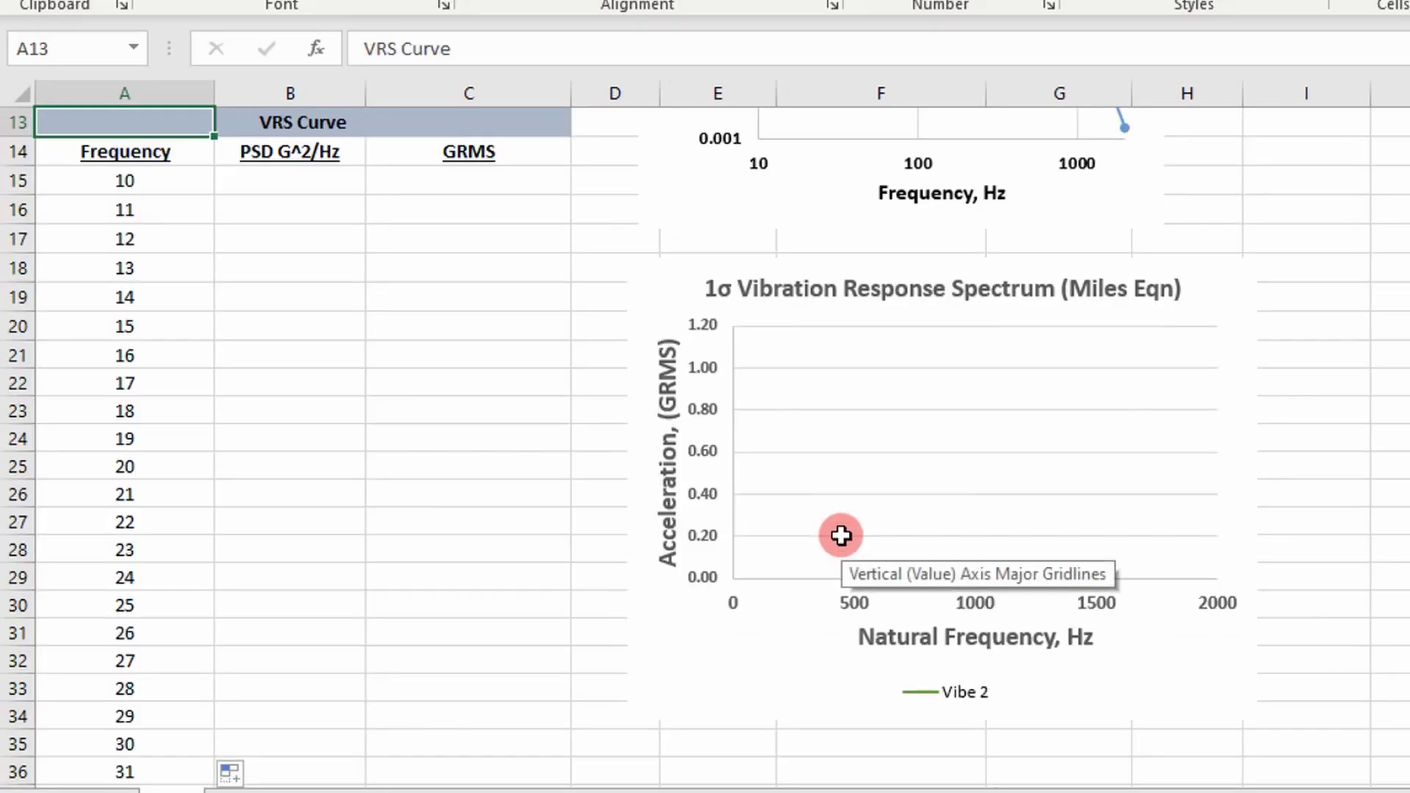
scroll(391, 299, up, 4)
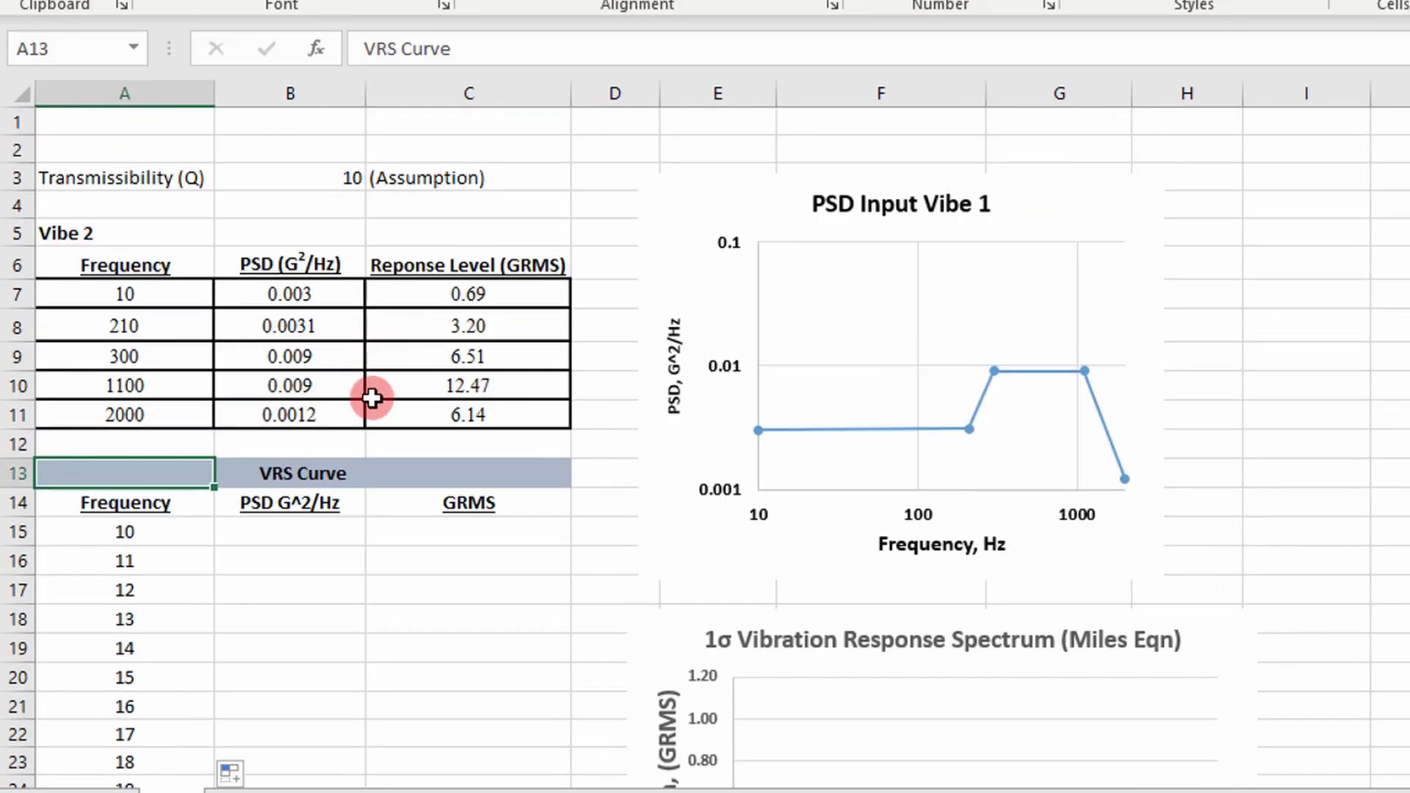
Start =Interpolation_data_loglog in B15 with A15 as the X argument.
click(274, 529)
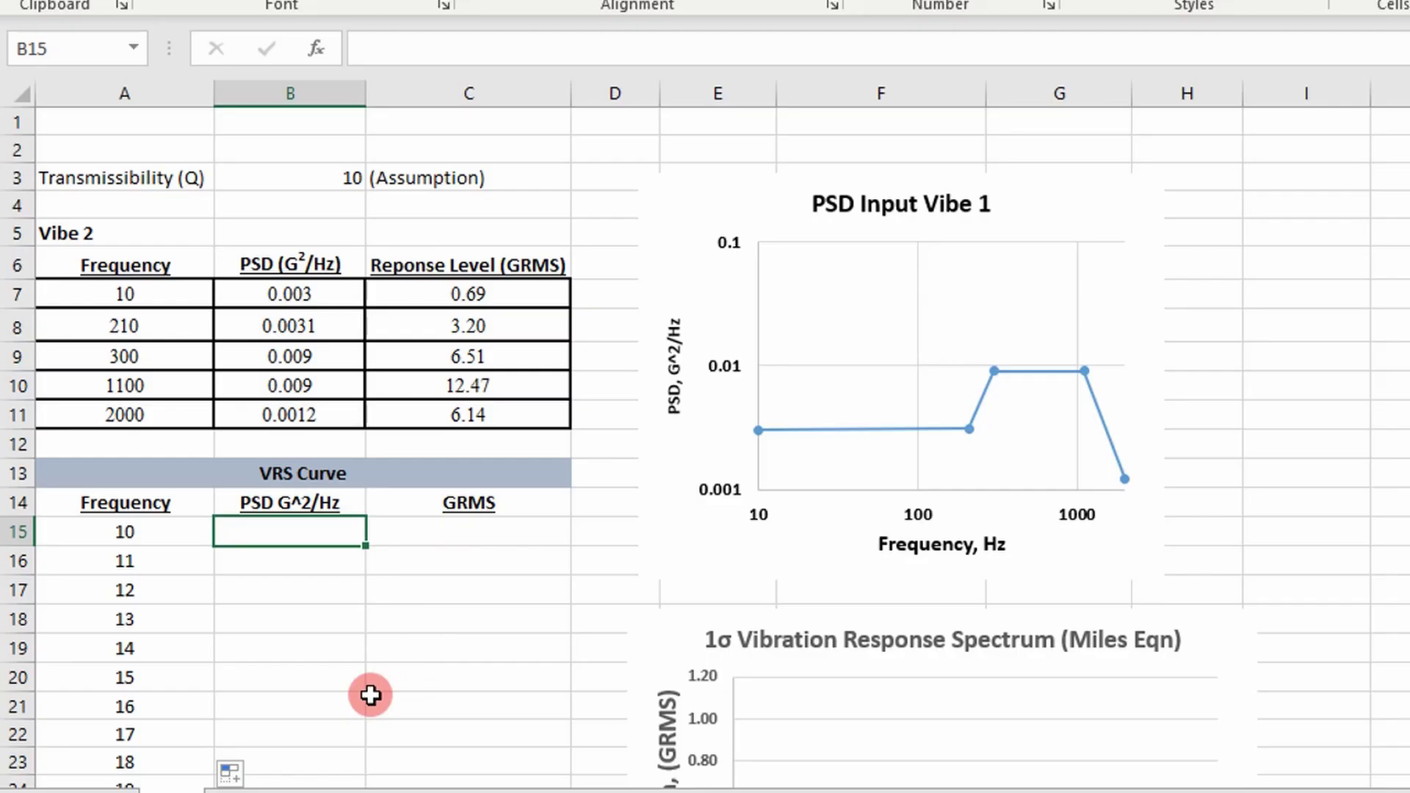
text(l)
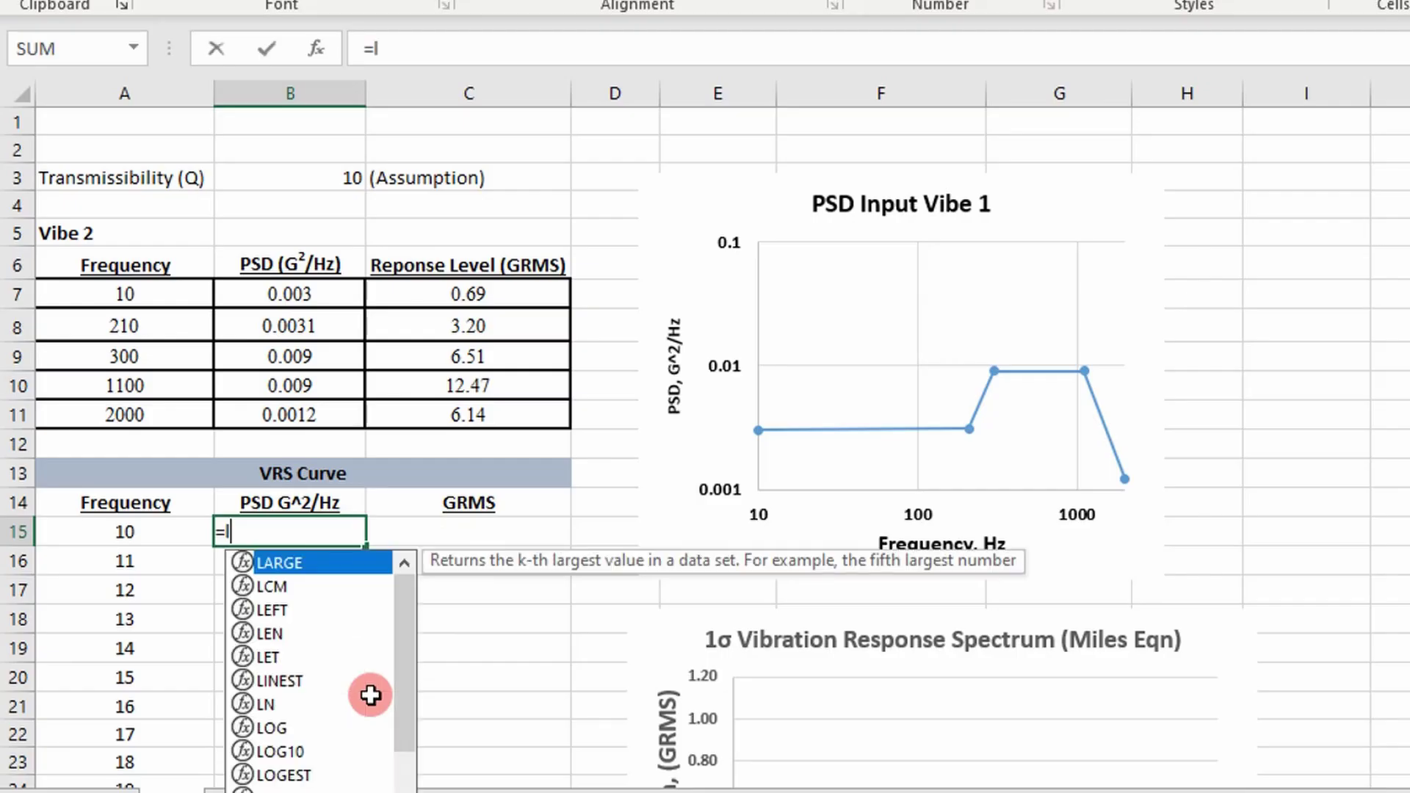
key(BackSpace)
text(inter)
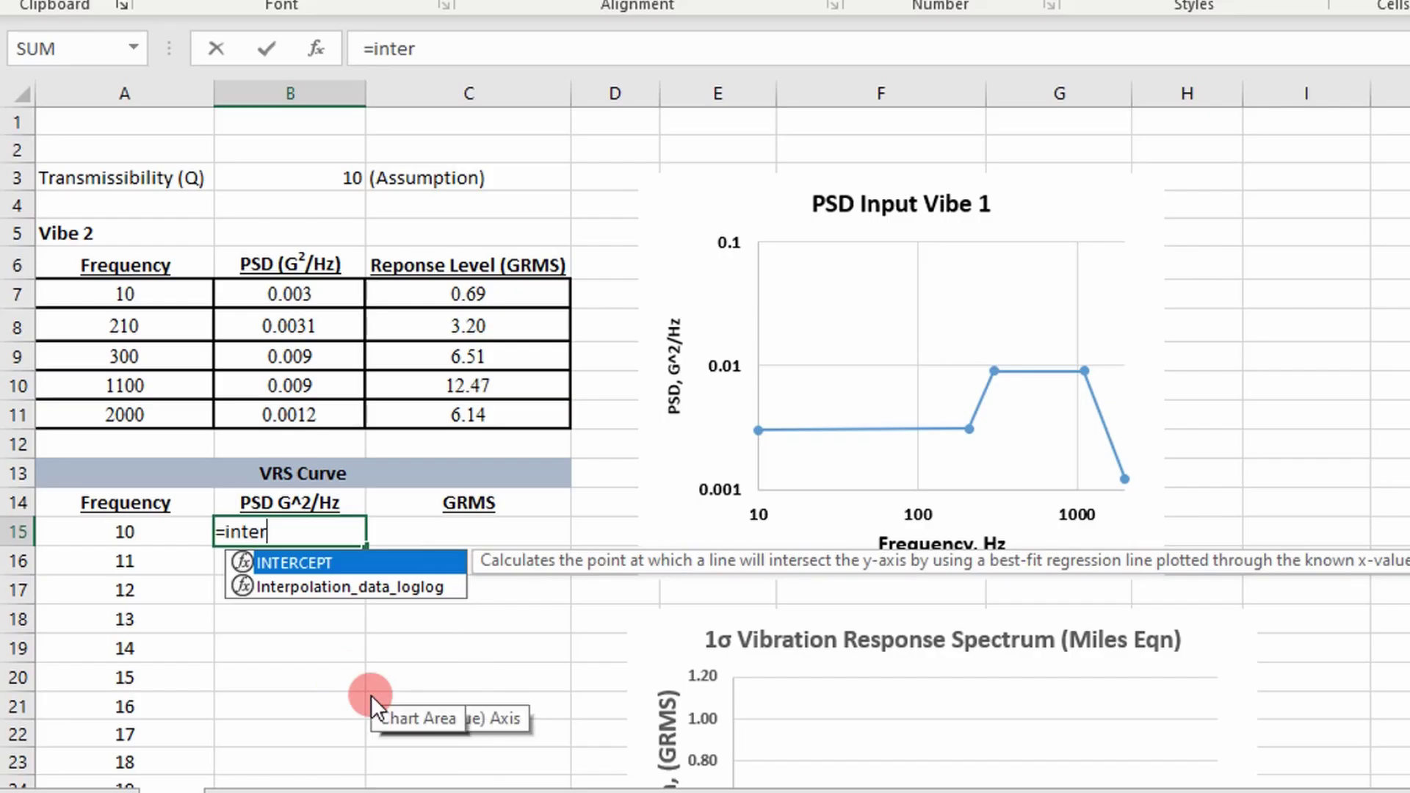
key(Down)
key(Tab)
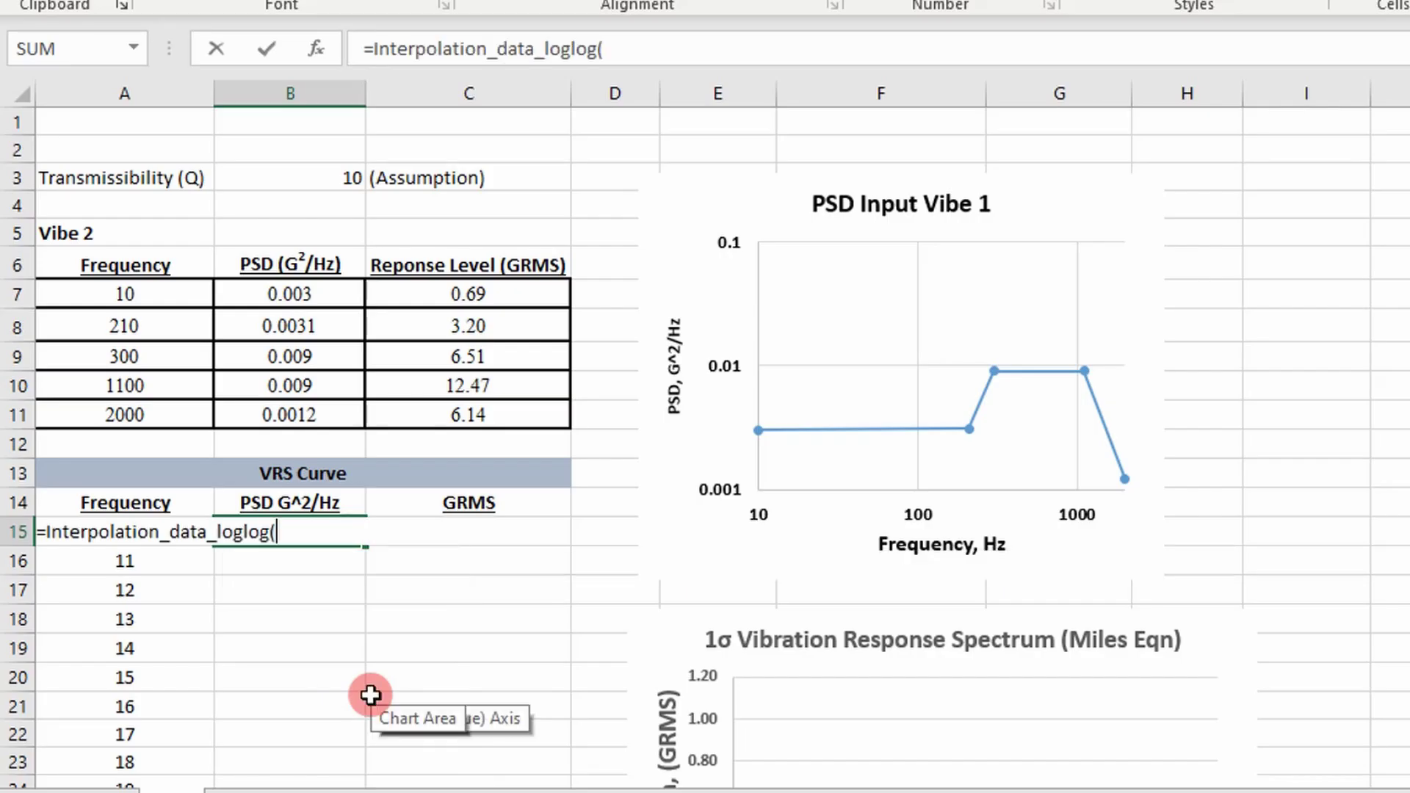
click(318, 50)
click(677, 352)
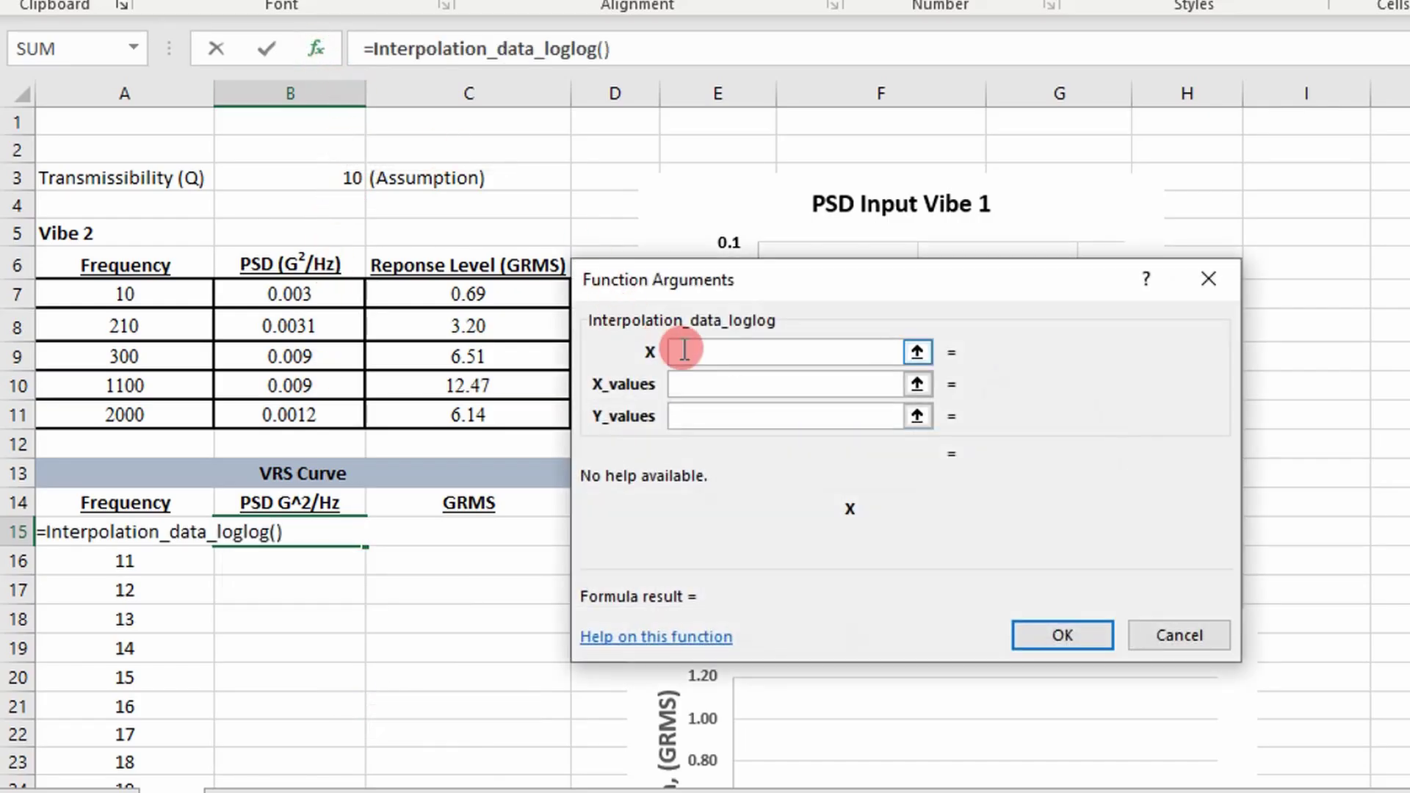
click(129, 532)
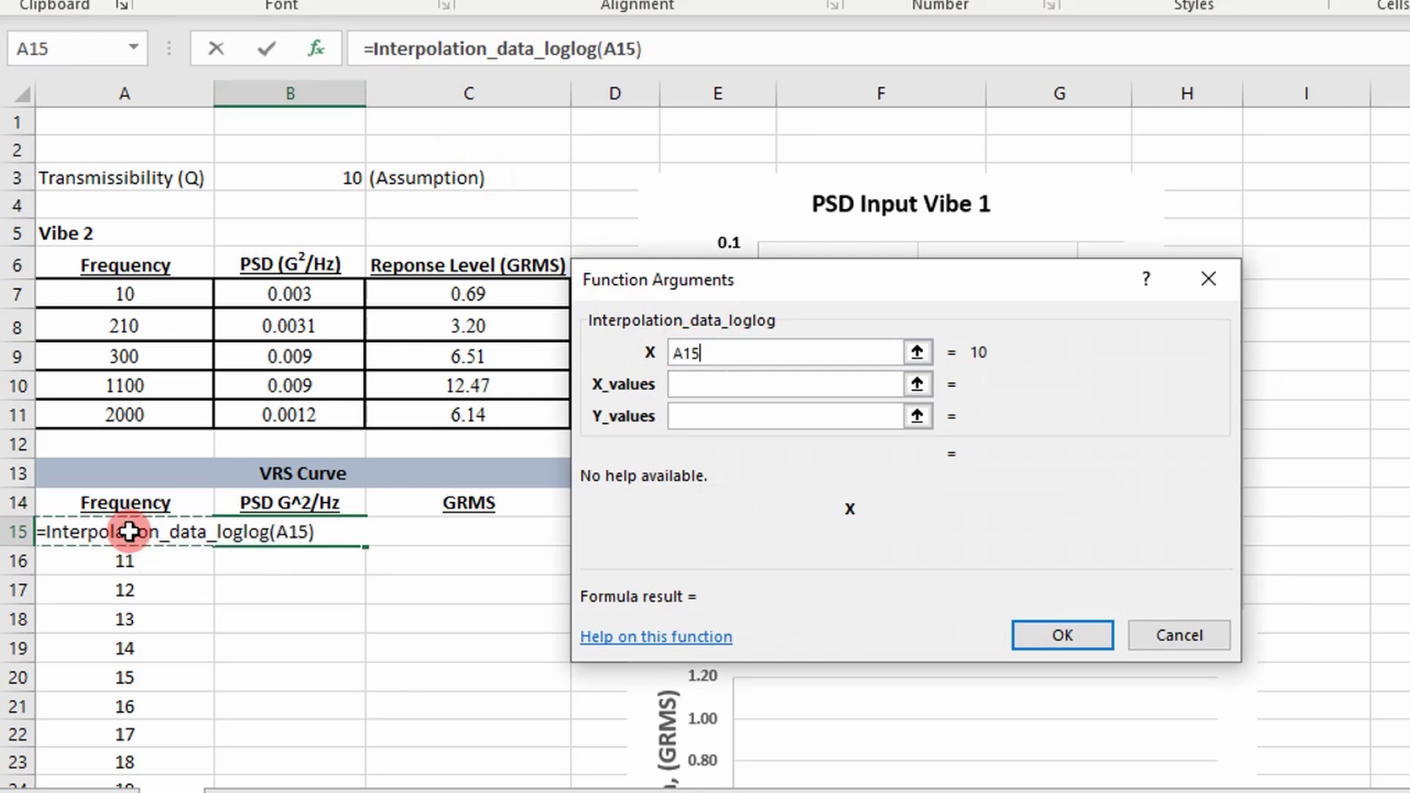
click(696, 385)
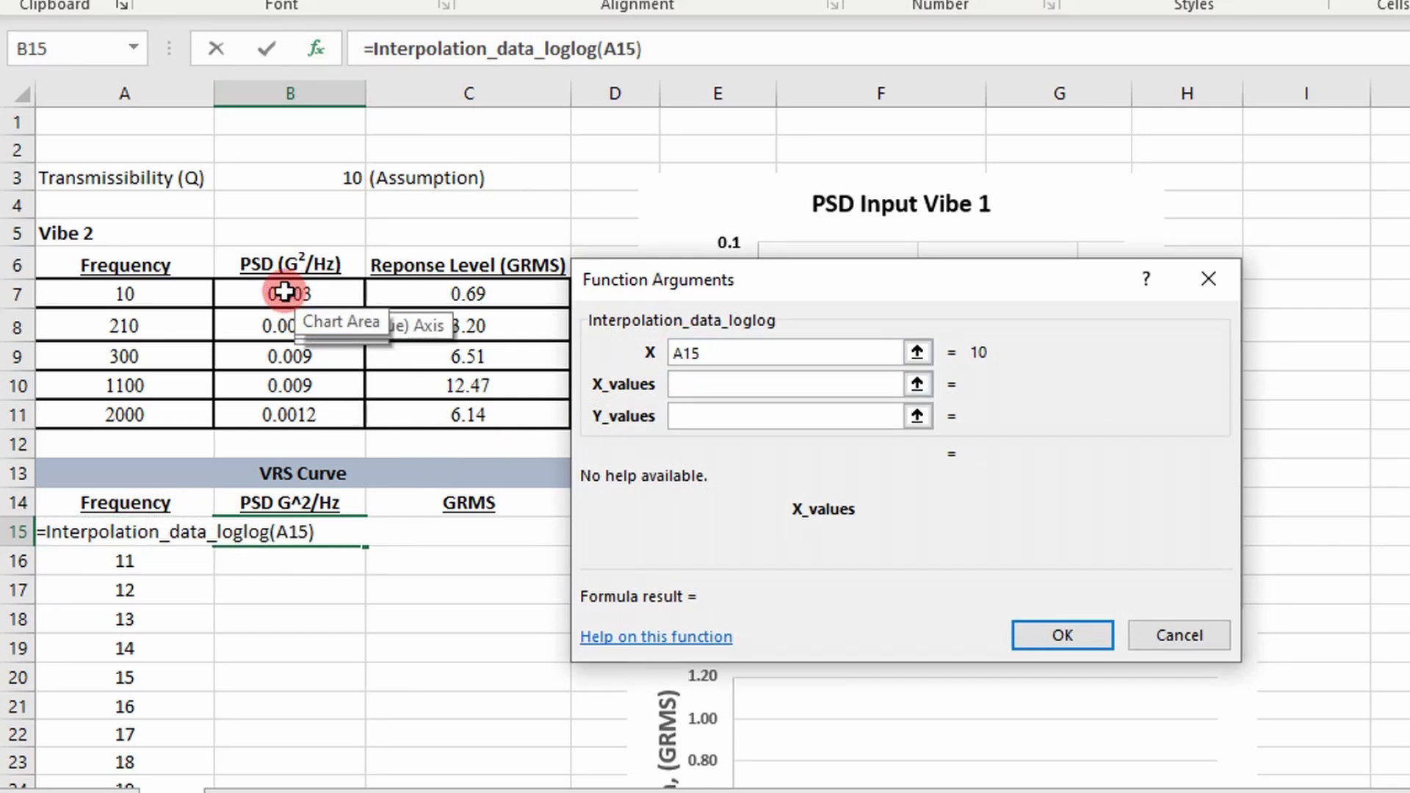
Set X_values to $A$7:$A$11 and Y_values to $B$7:$B$11, and confirm the formula.
mouse_move(281, 293)
mouse_down()
mouse_move(277, 315)
mouse_move(275, 291)
mouse_up()
drag(126, 294, 122, 411)
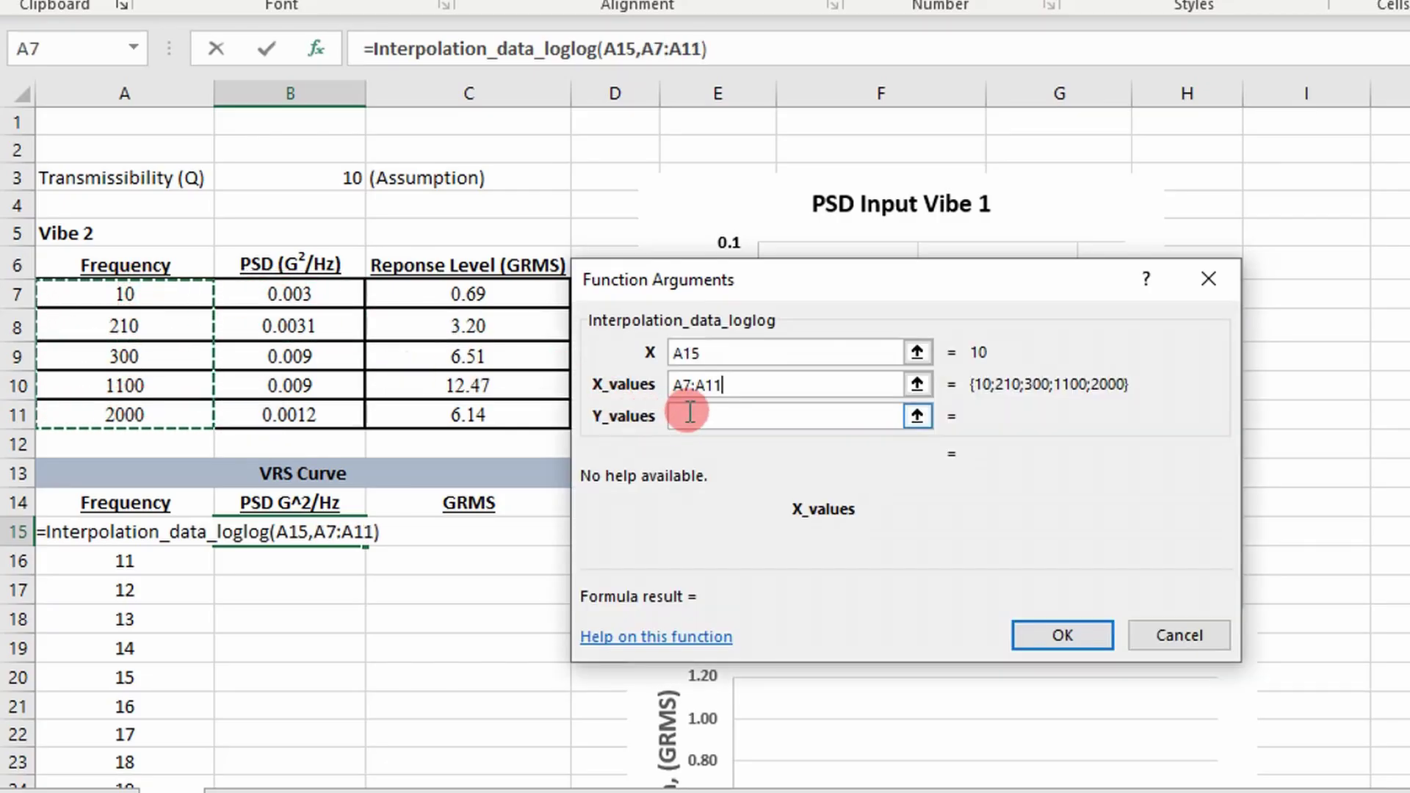
key(F4)
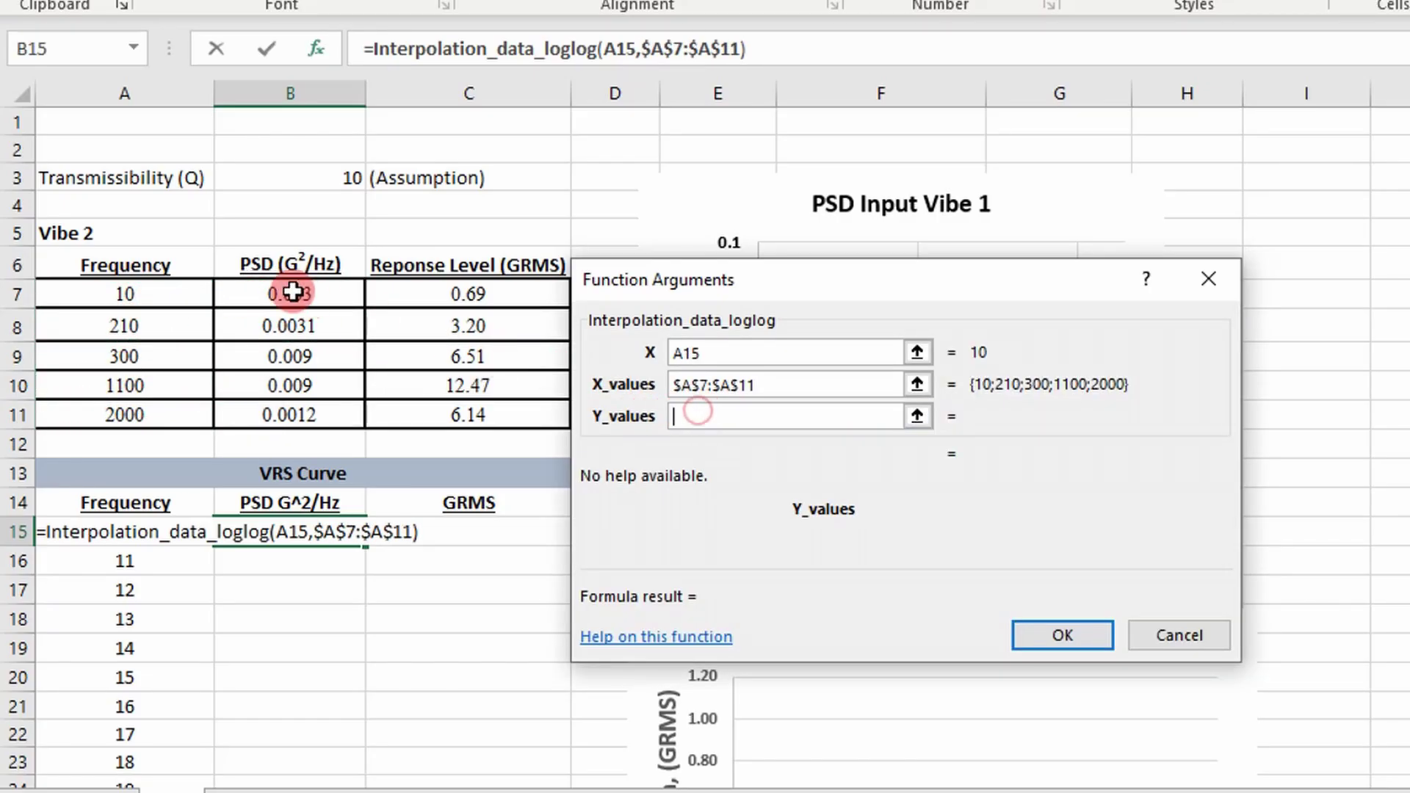
drag(289, 293, 283, 410)
key(F4)
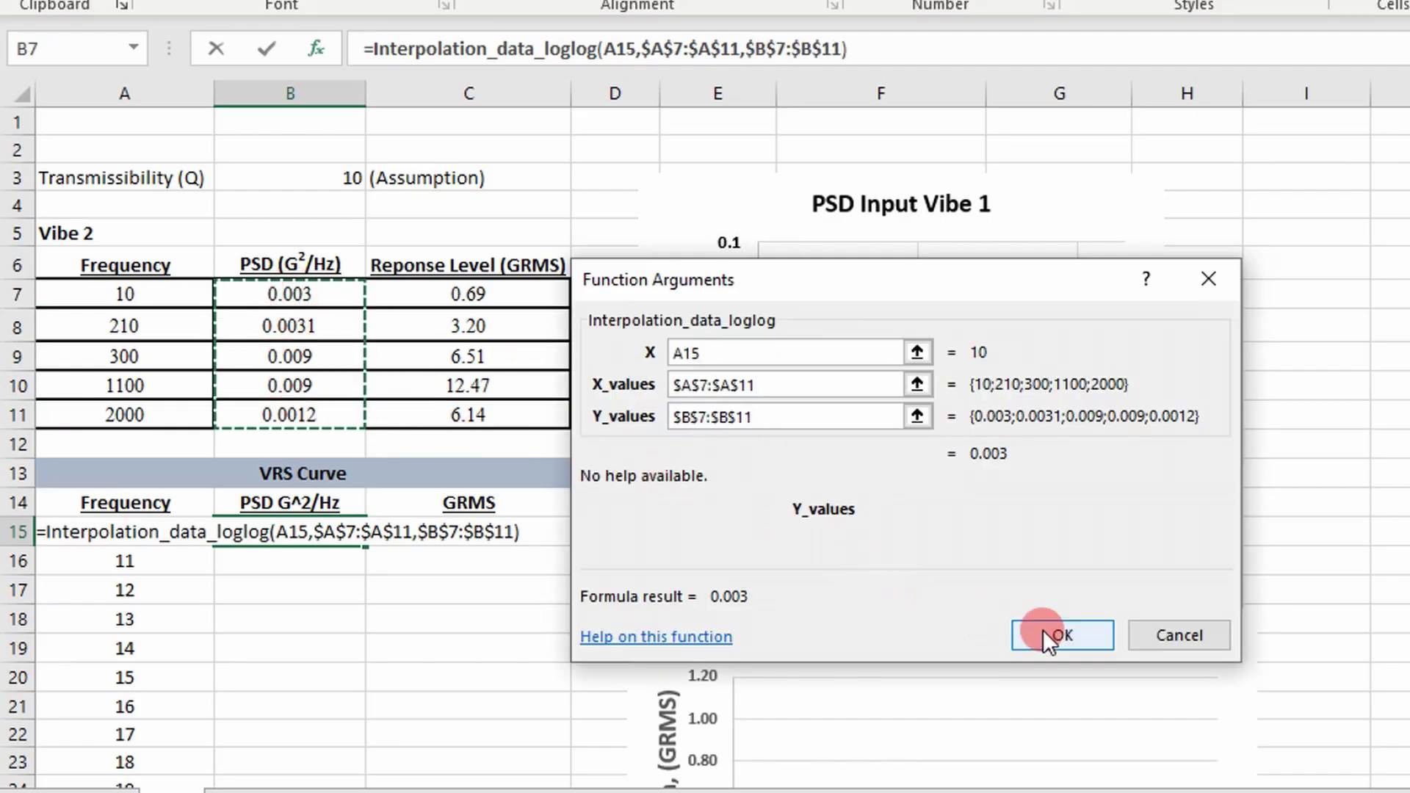
click(1059, 630)
Fill the interpolation formula down the PSD column, starting at 0.003 for 10 Hz.
double_click(365, 545)
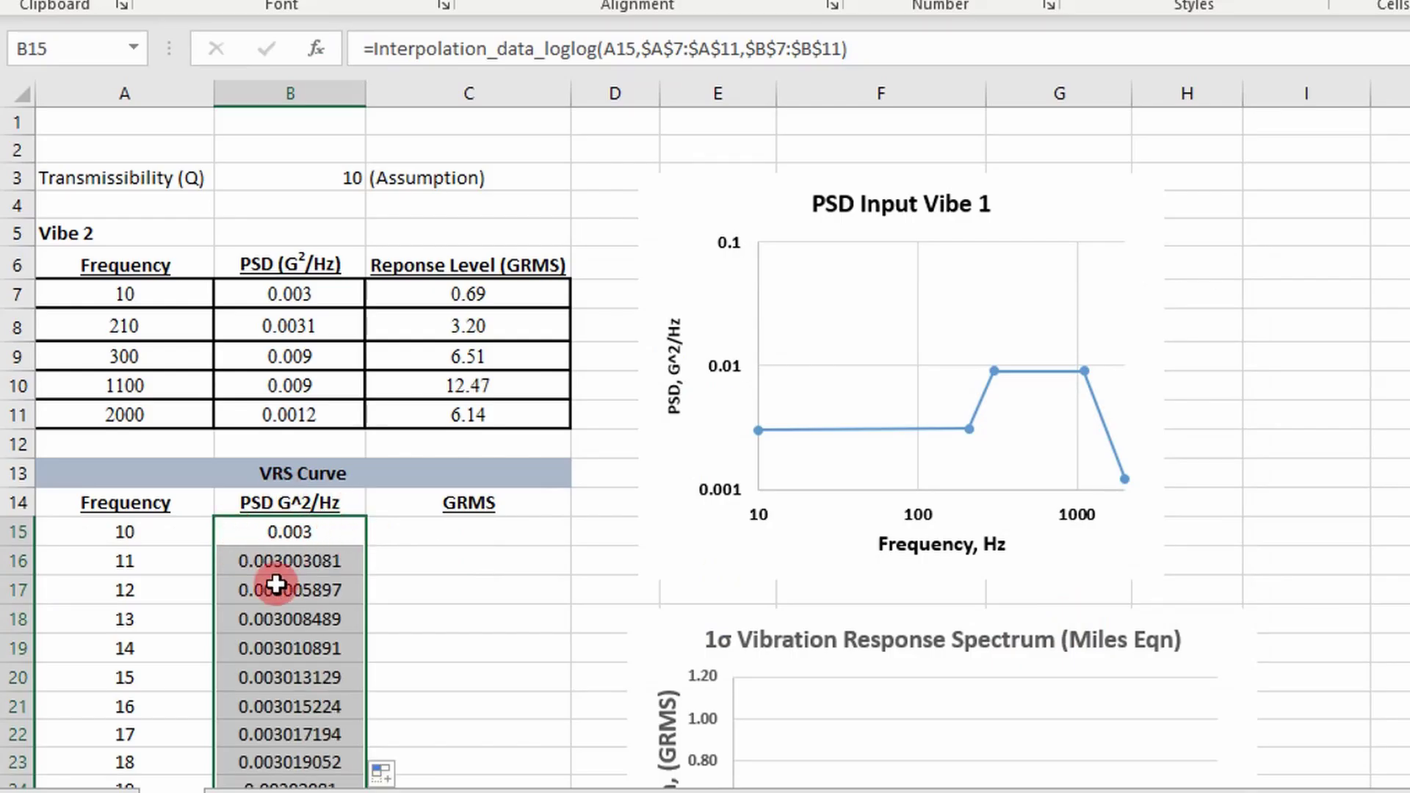
scroll(277, 582, down, 1)
scroll(276, 584, down, 2)
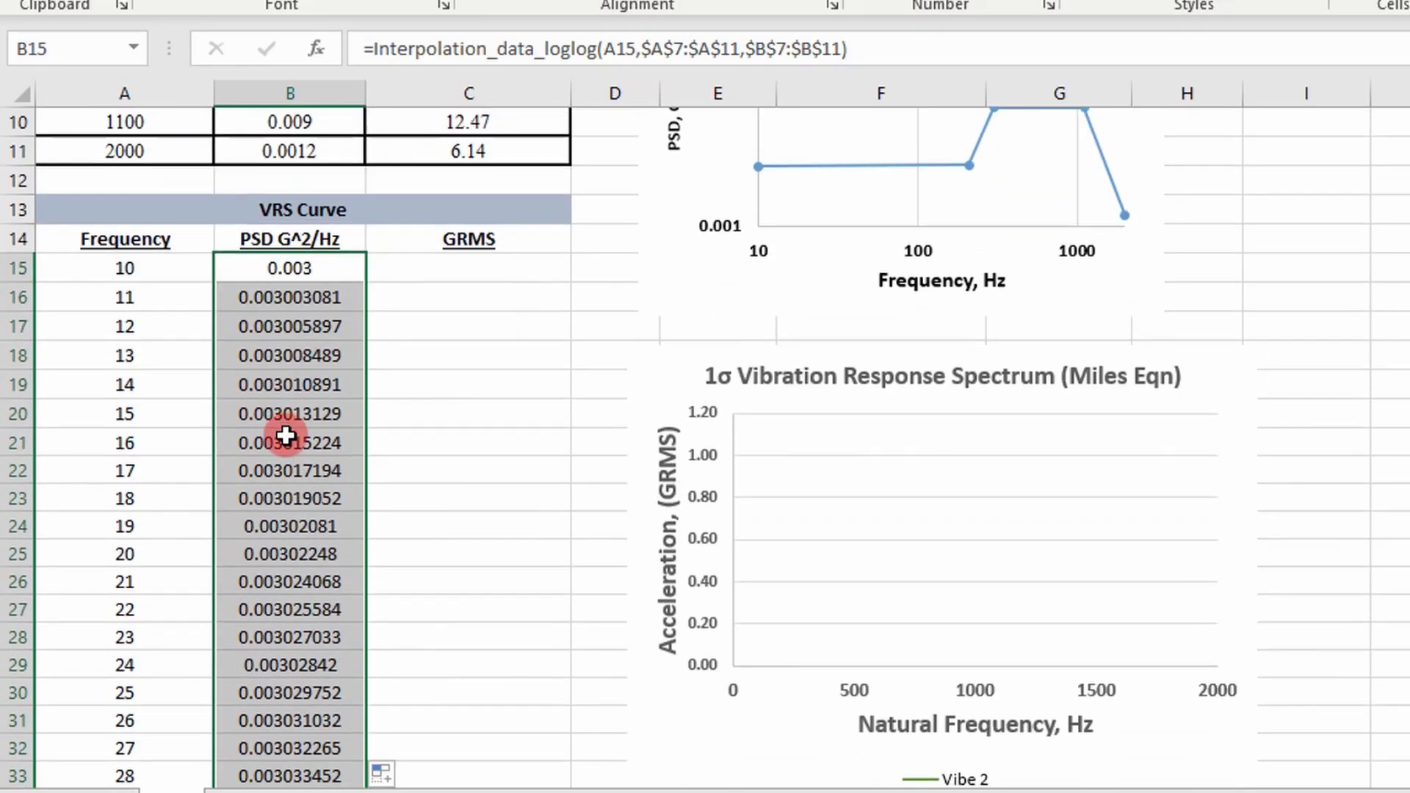
scroll(285, 436, up, 2)
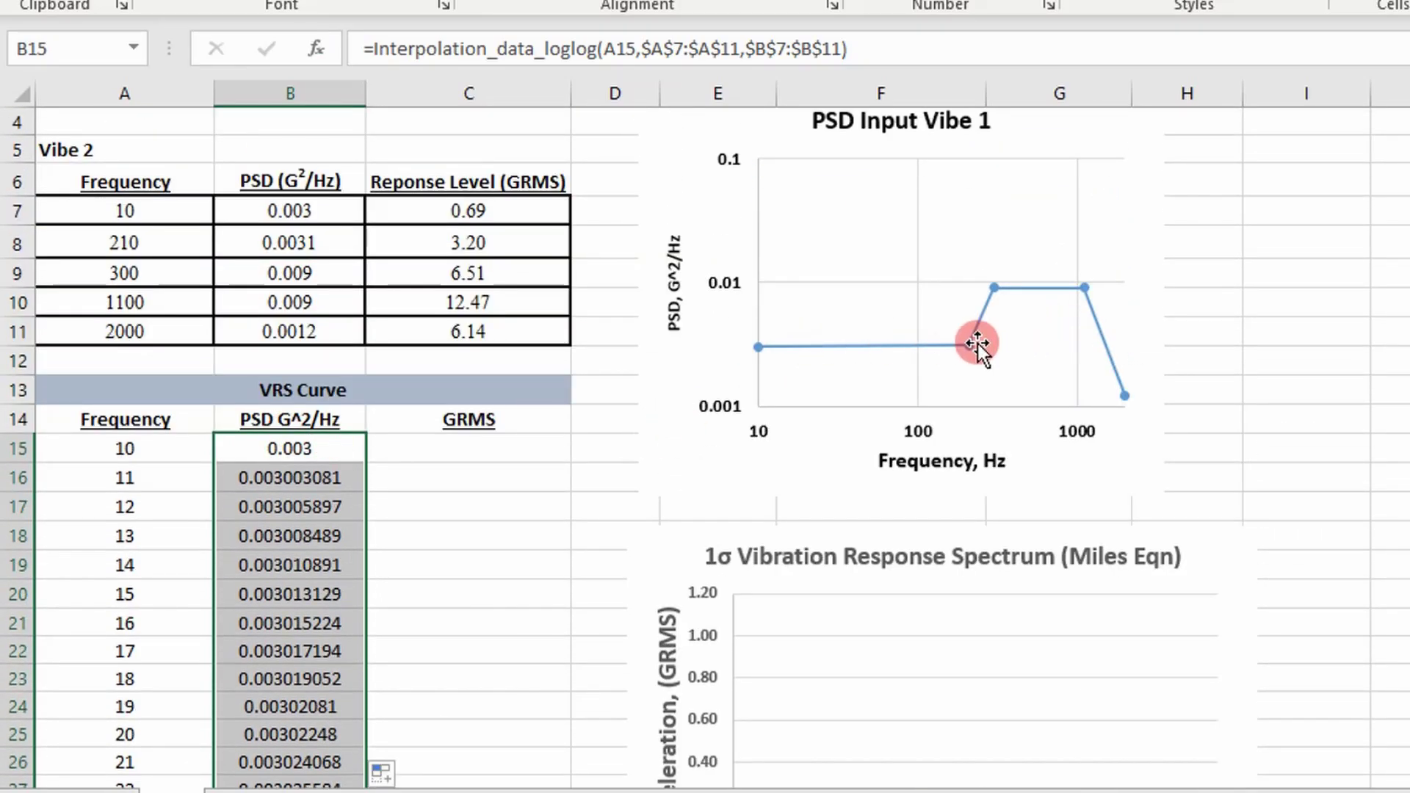
Start =Miles_Acceleration in C15 with B15 as the PSD argument.
click(443, 443)
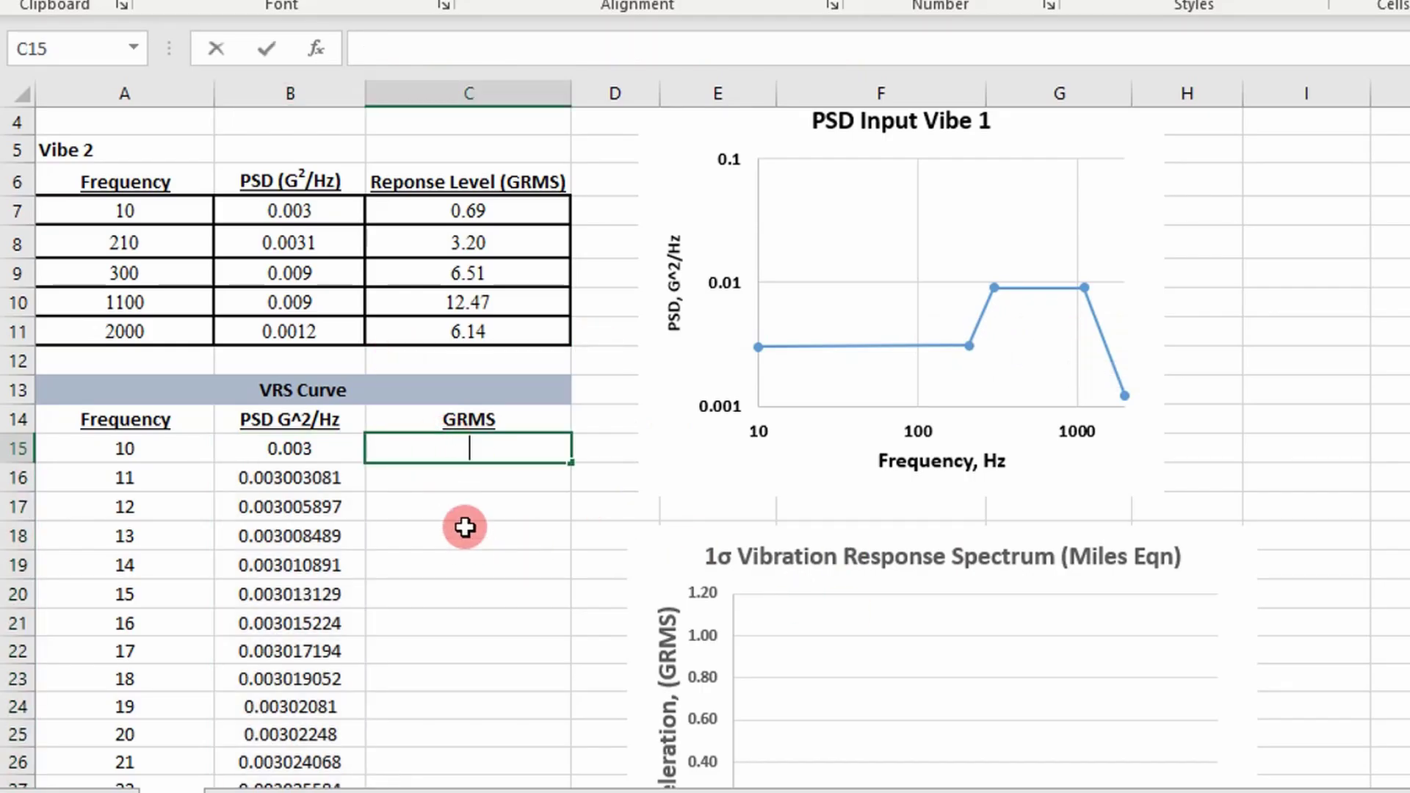
text(=mile)
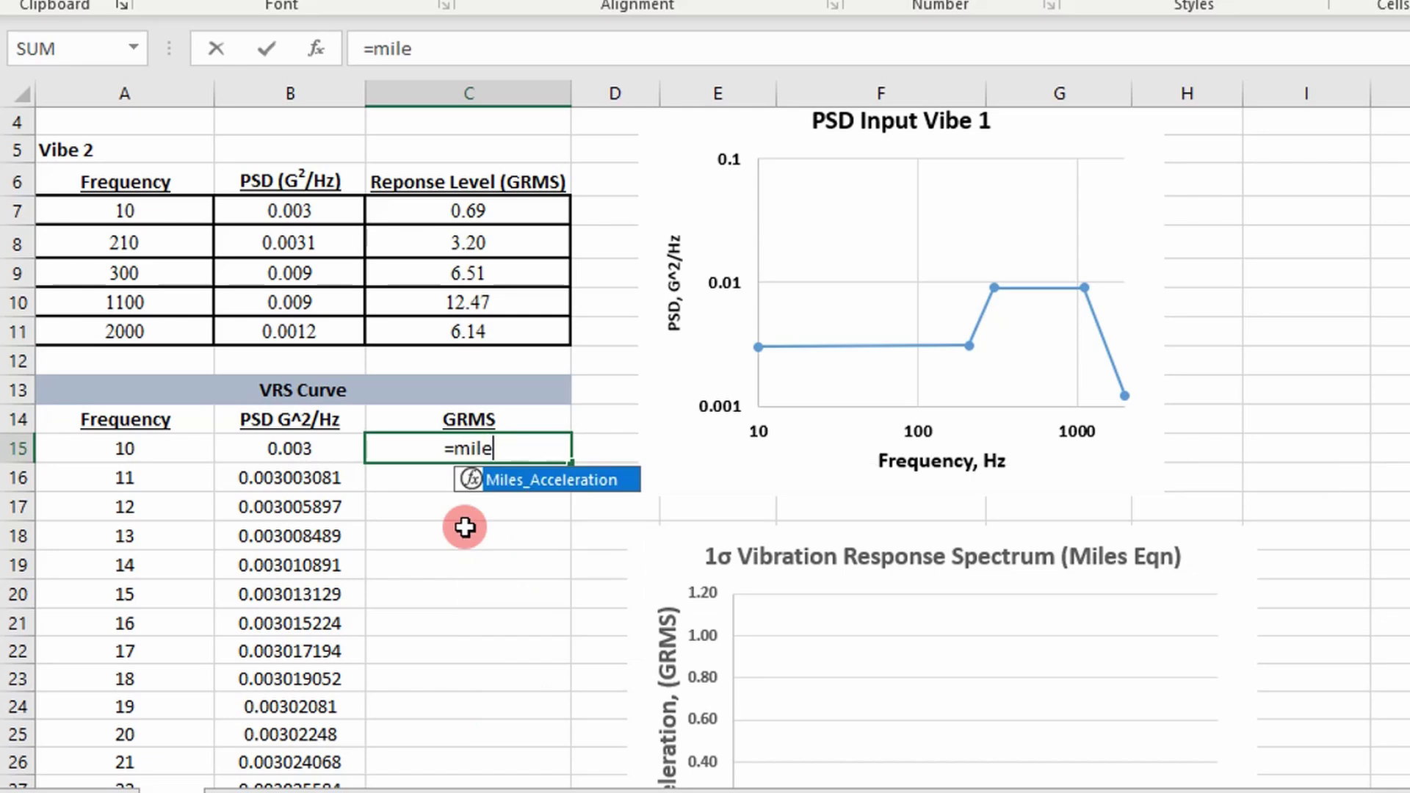
key(Tab)
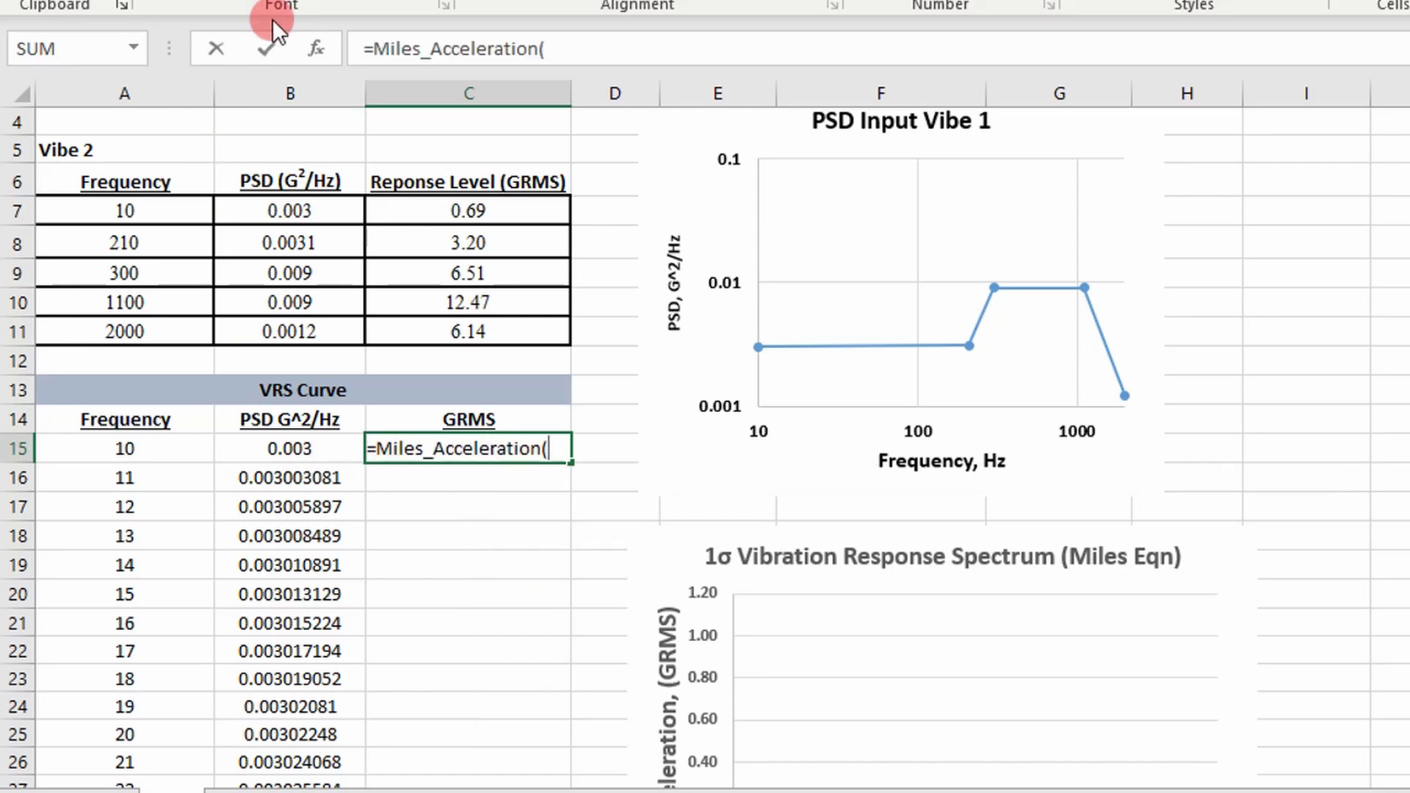
click(316, 47)
click(677, 356)
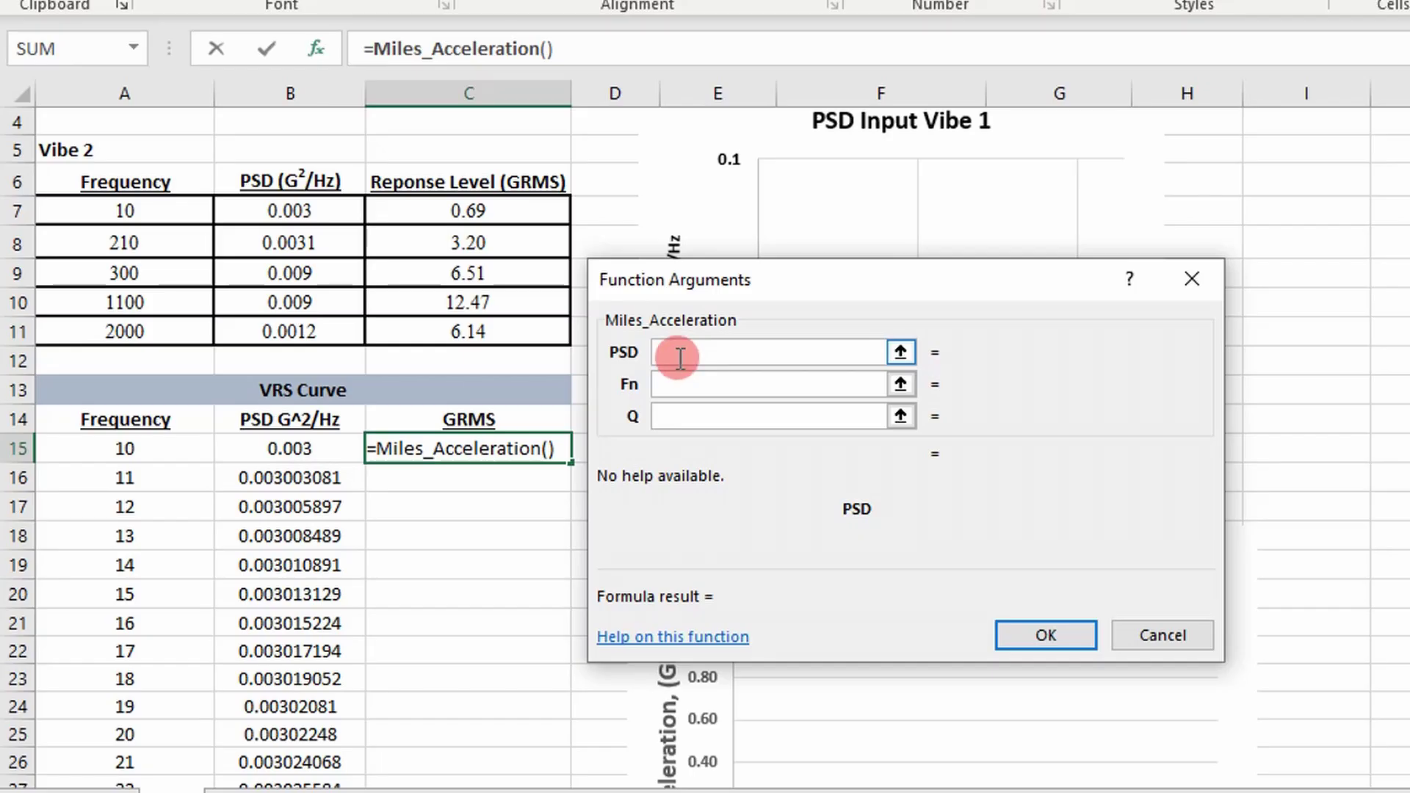
click(276, 448)
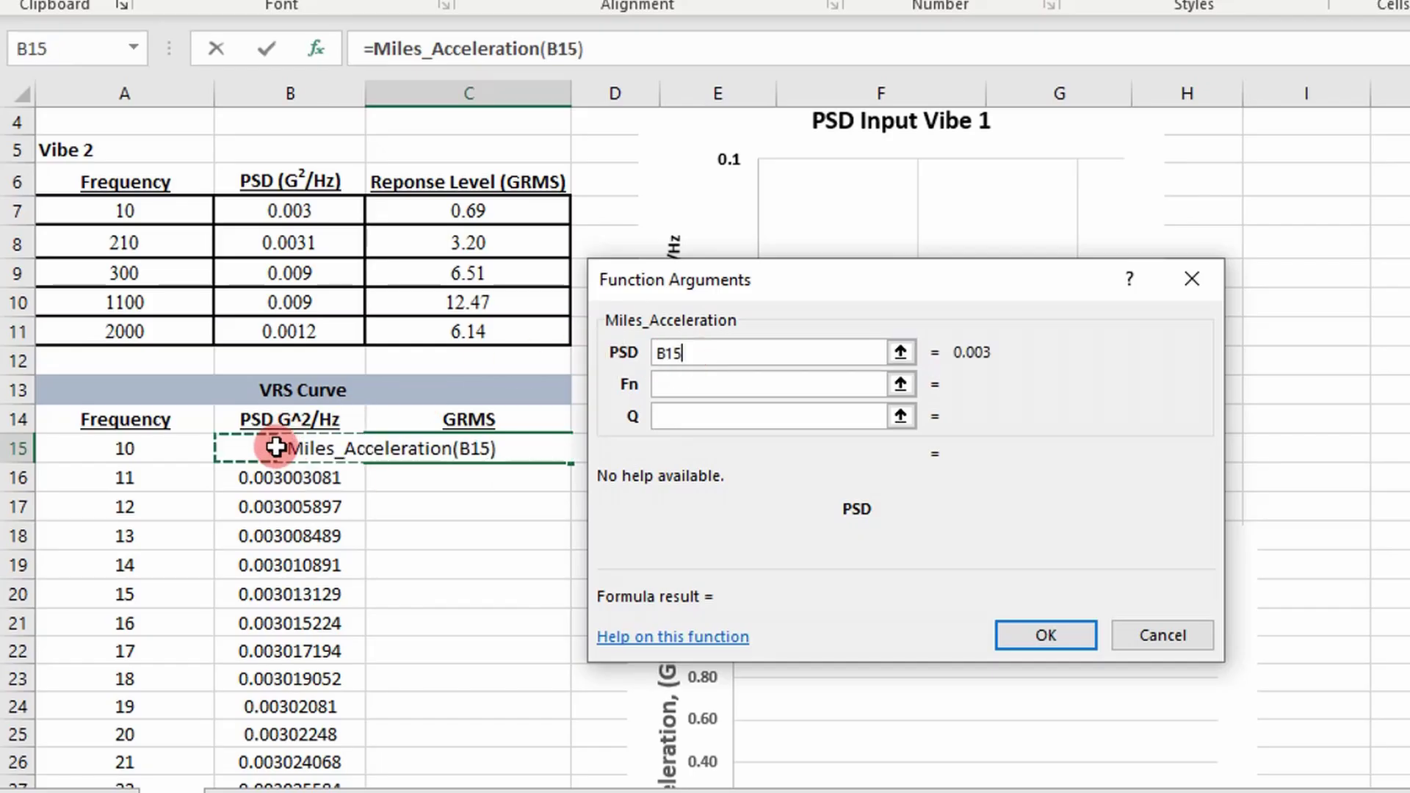
Add A15 as Fn and absolute $B$3 as Q, then fill the GRMS formula down column C.
click(737, 391)
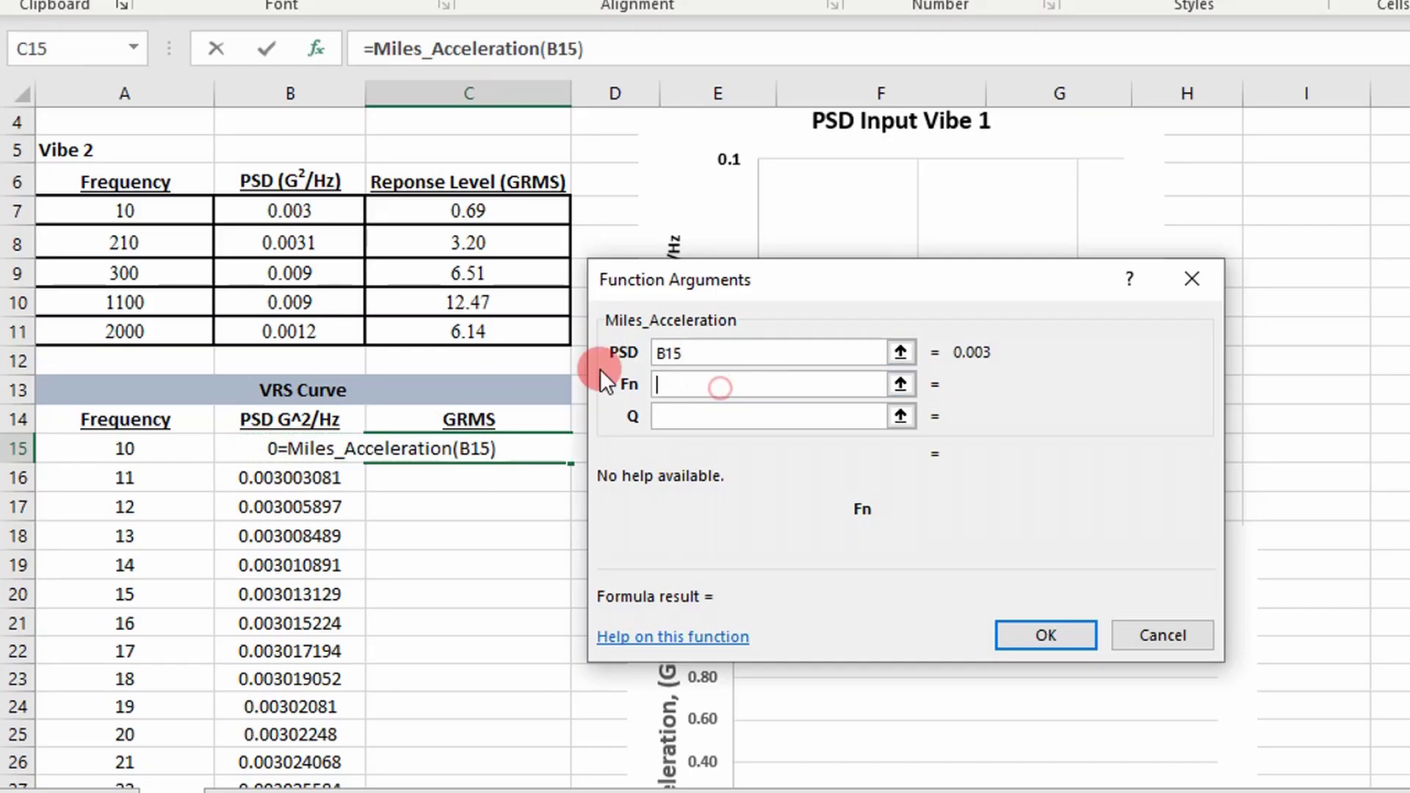
click(124, 453)
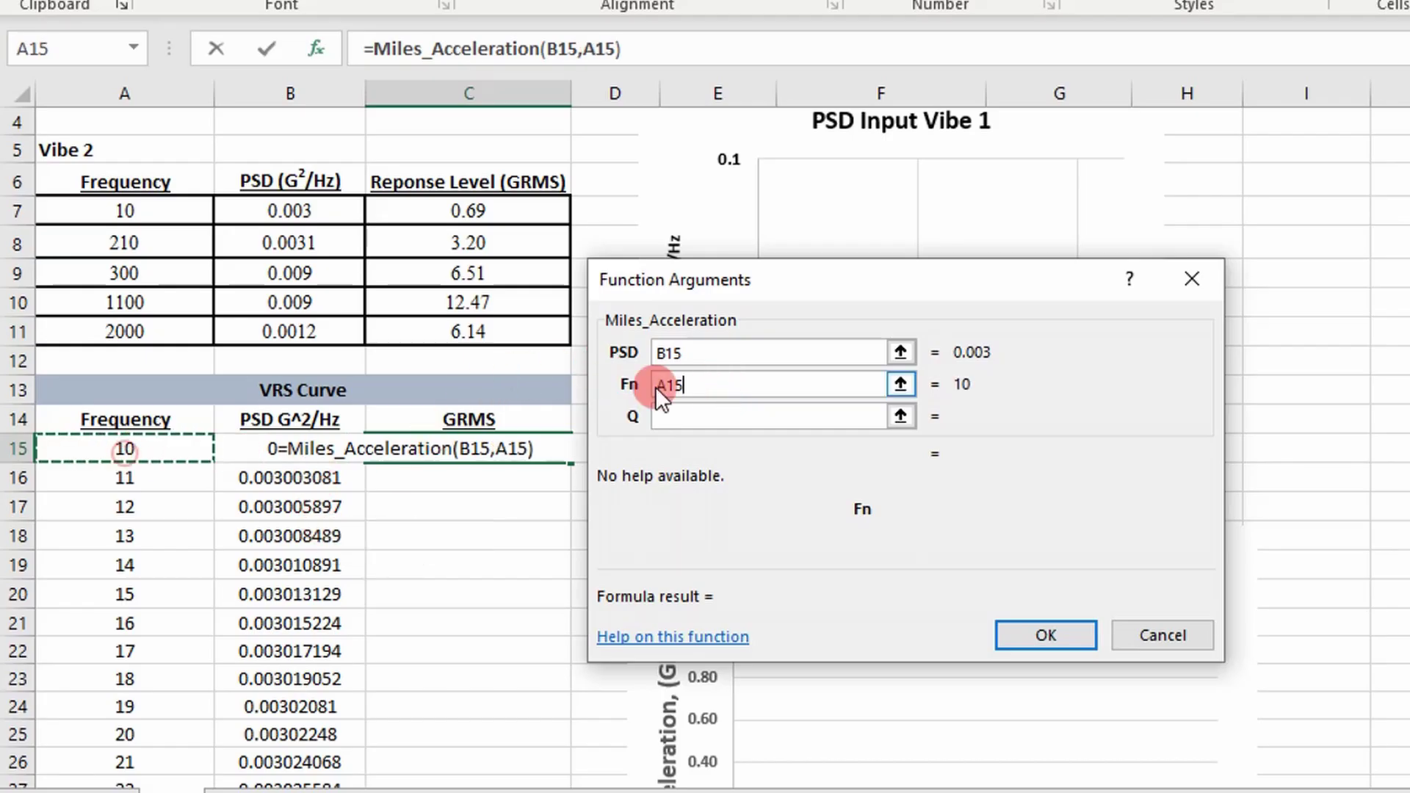
click(665, 417)
scroll(309, 176, up, 1)
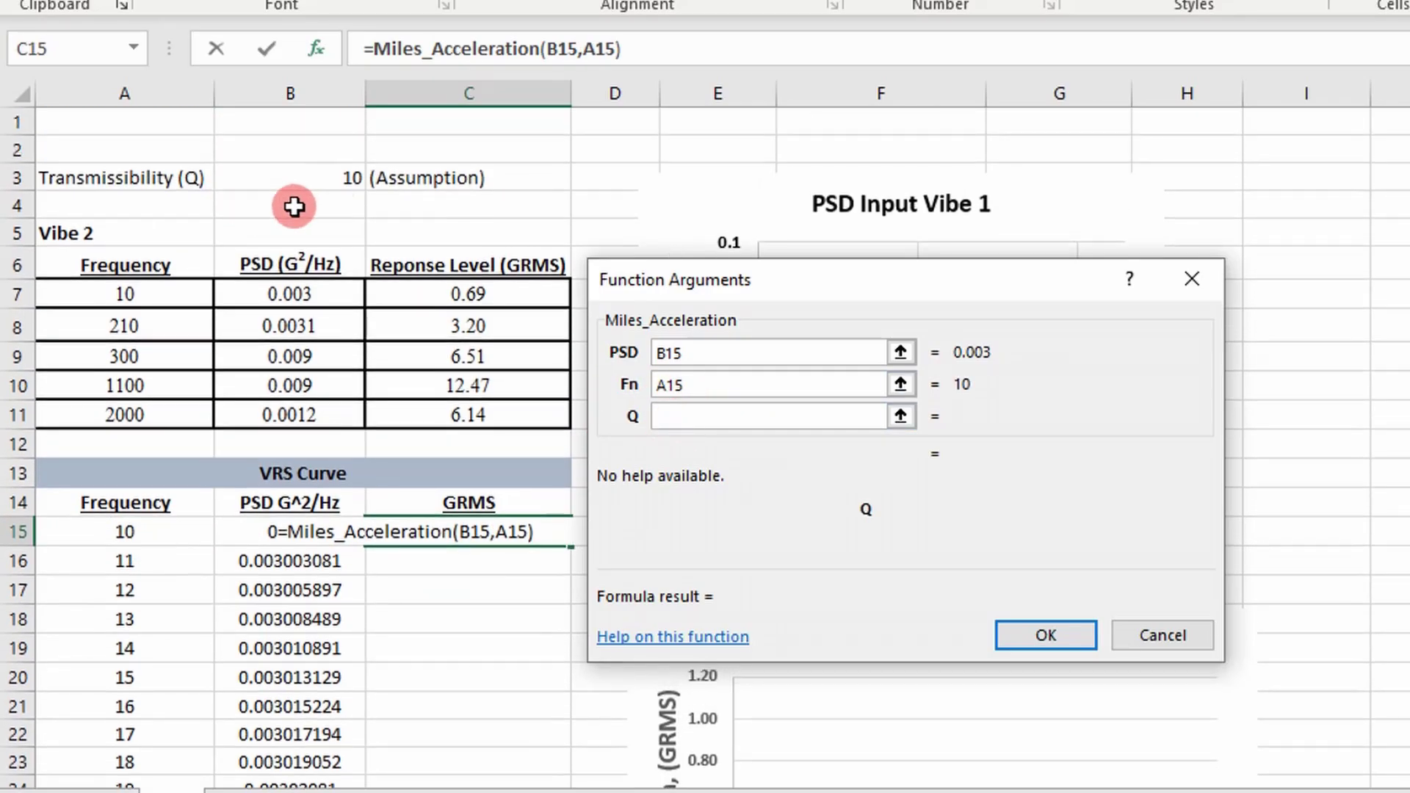
click(336, 179)
key(F4)
key(Return)
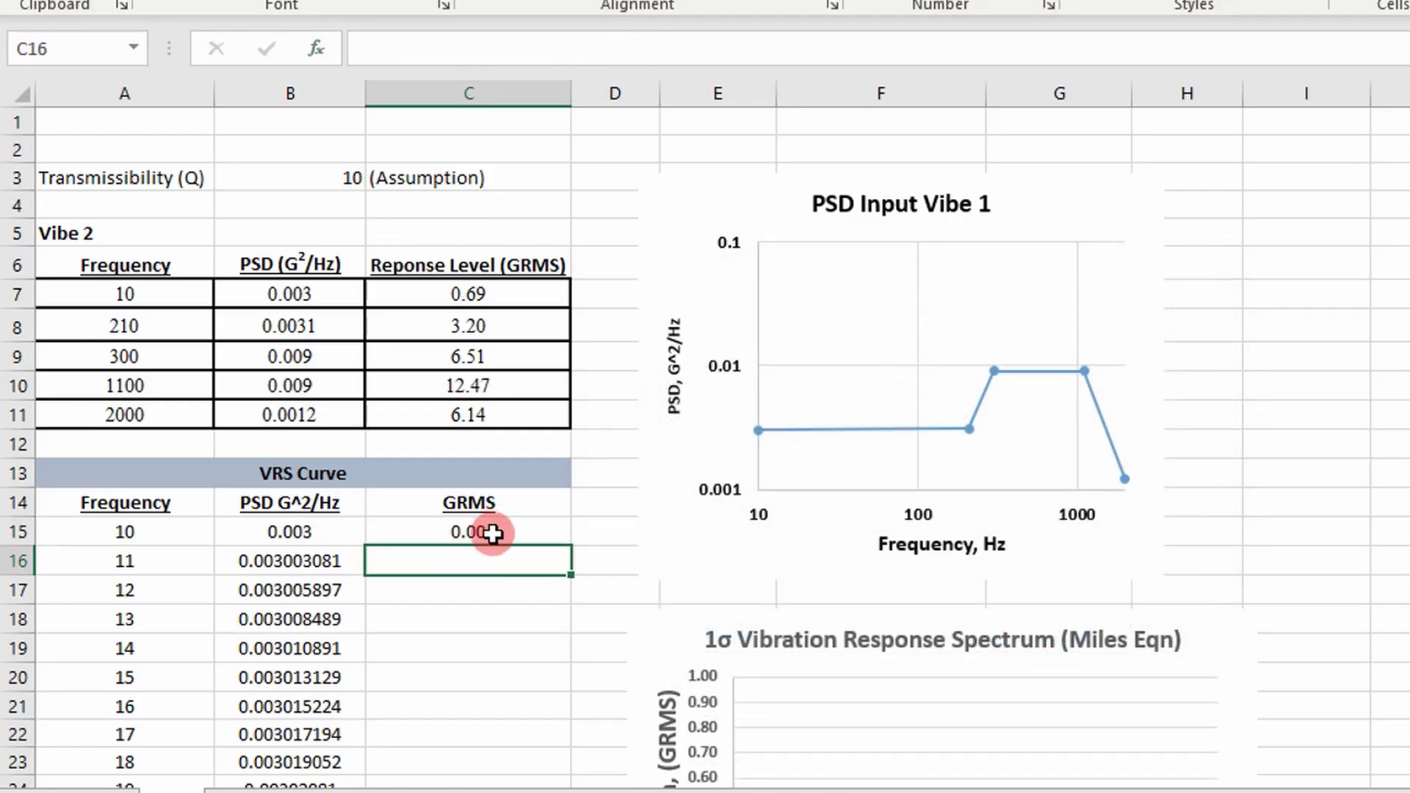
click(492, 534)
double_click(570, 546)
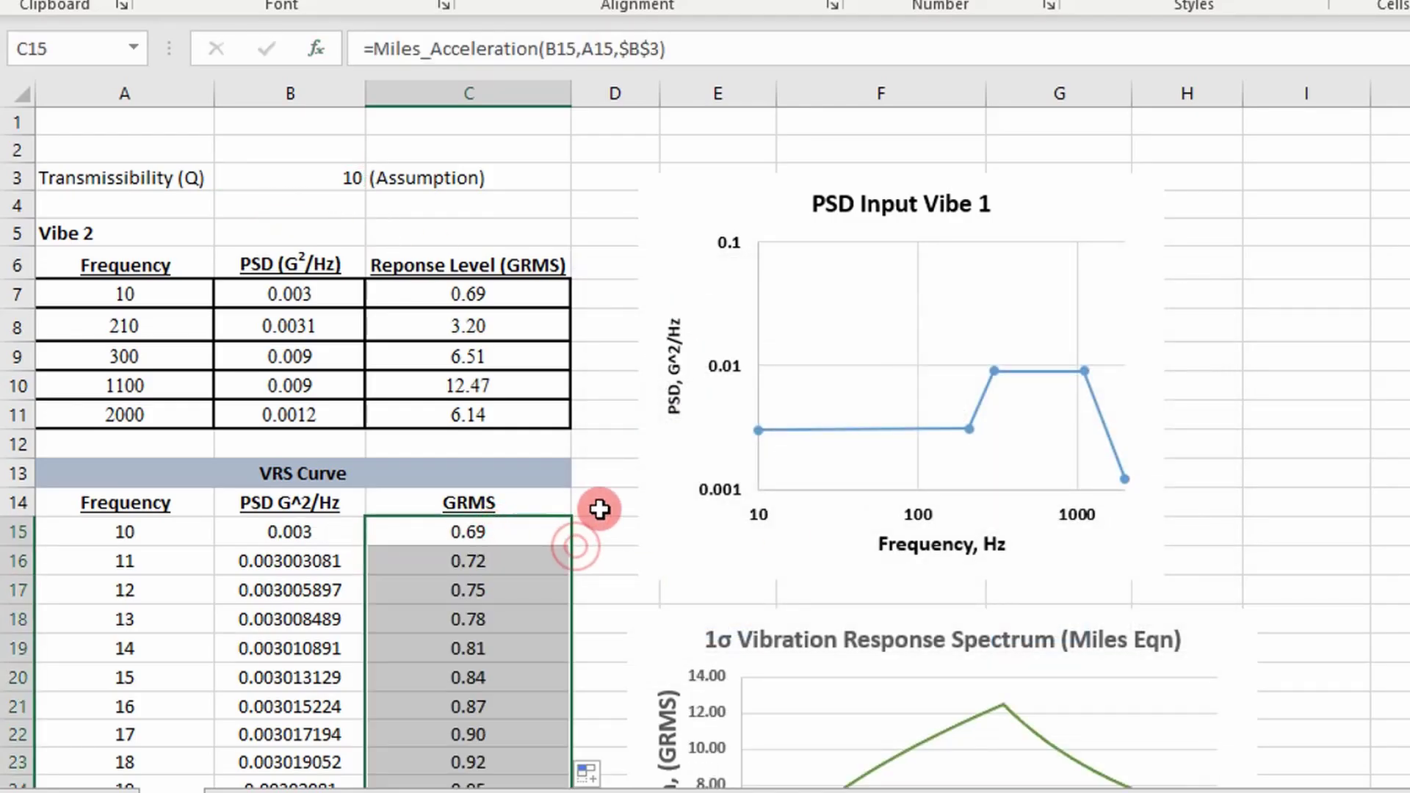
scroll(600, 509, down, 3)
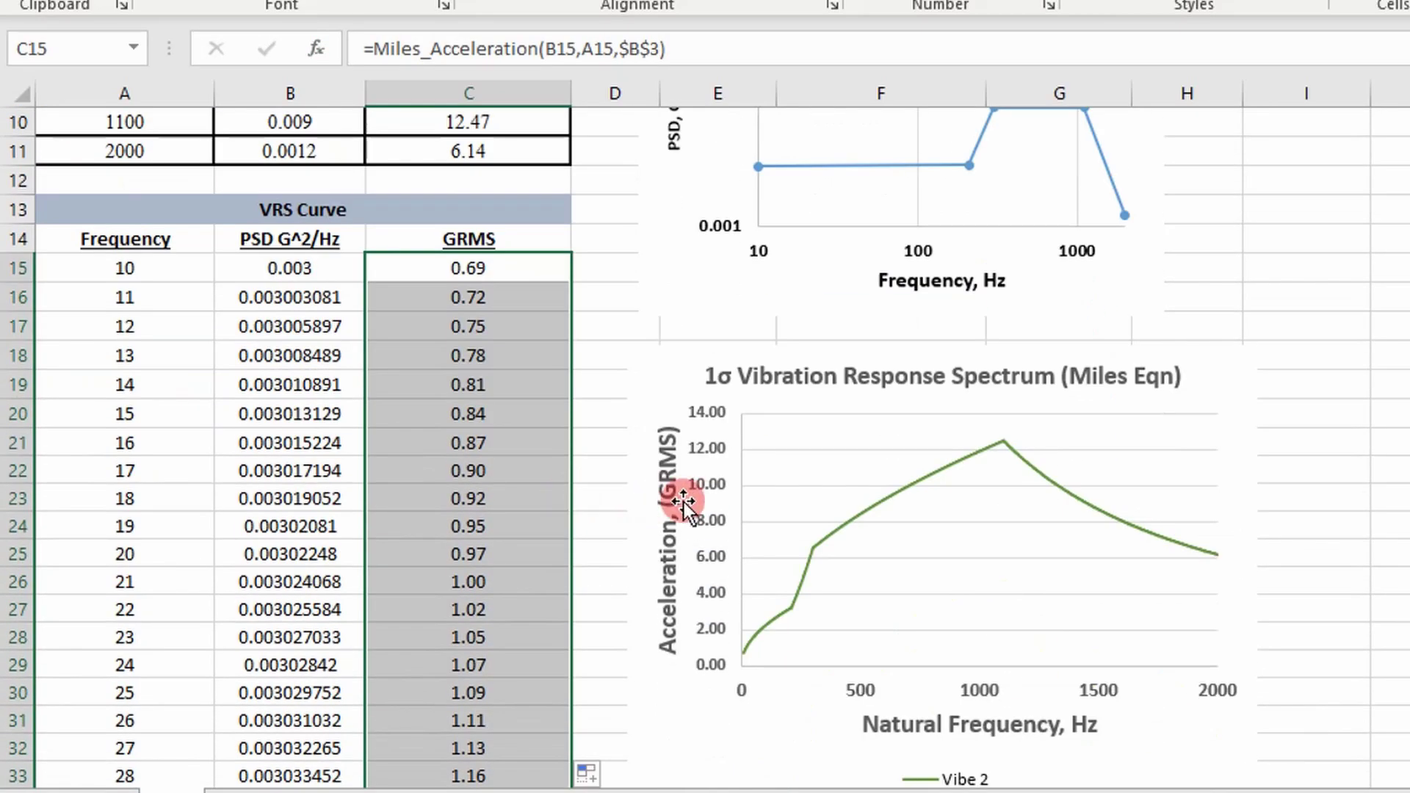
scroll(76, 245, up, 2)
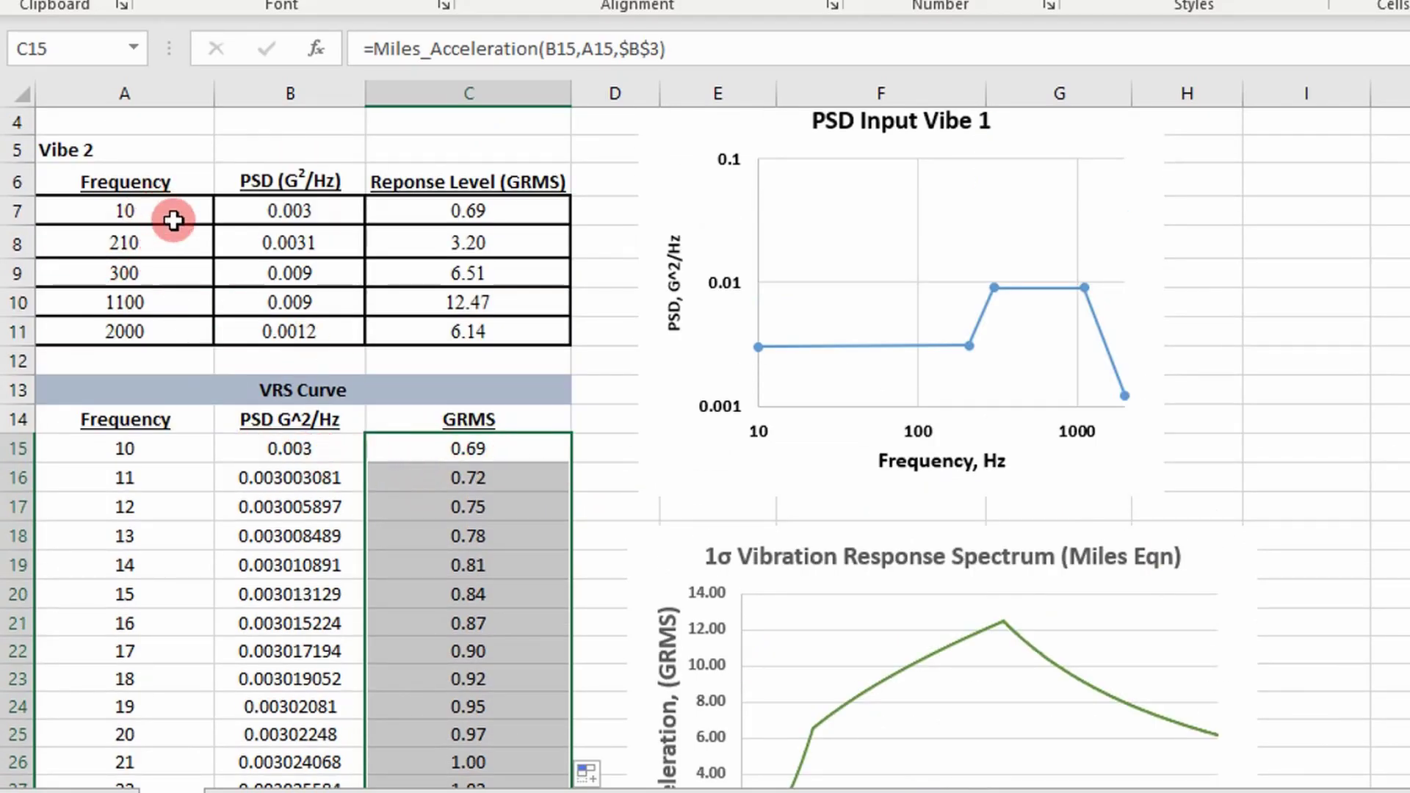
scroll(857, 527, down, 3)
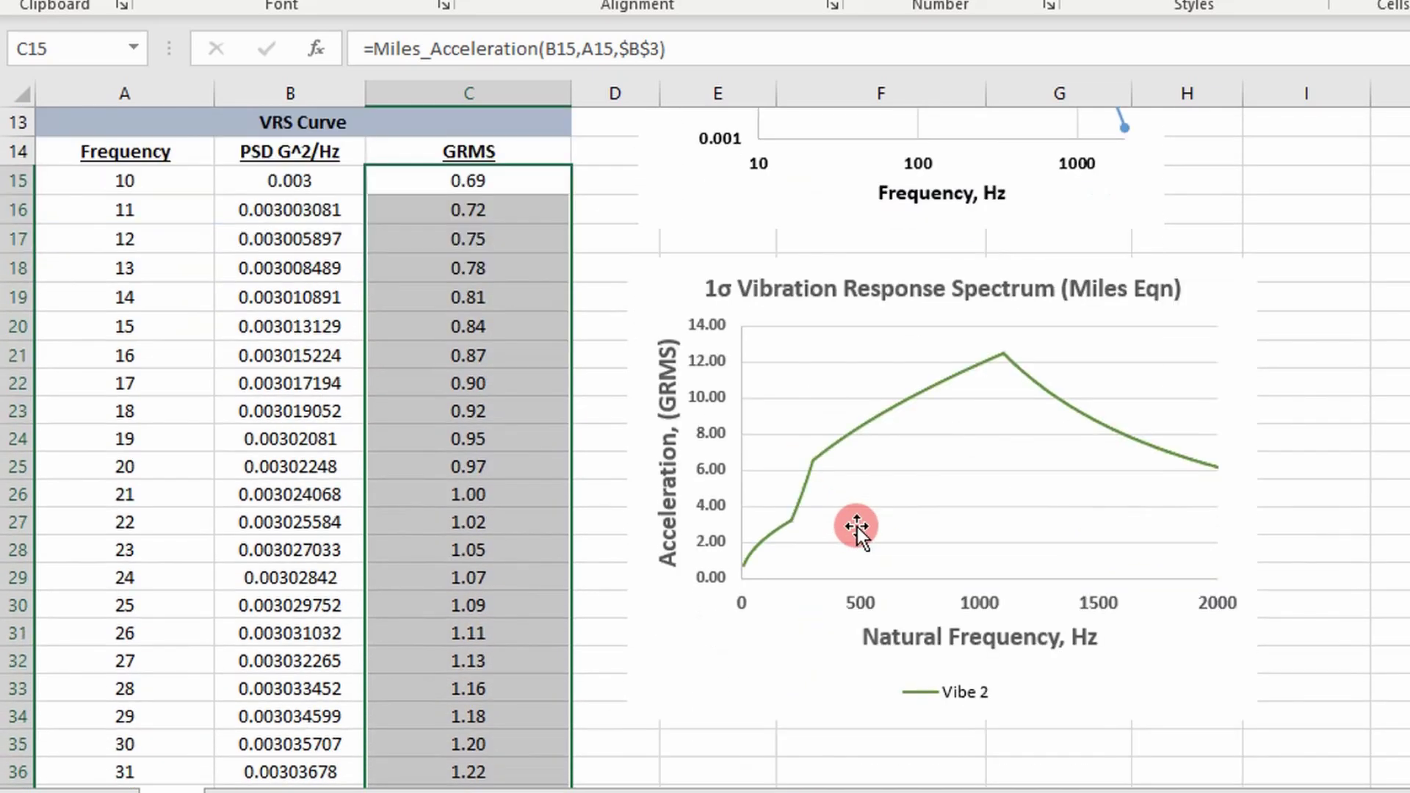
click(794, 511)
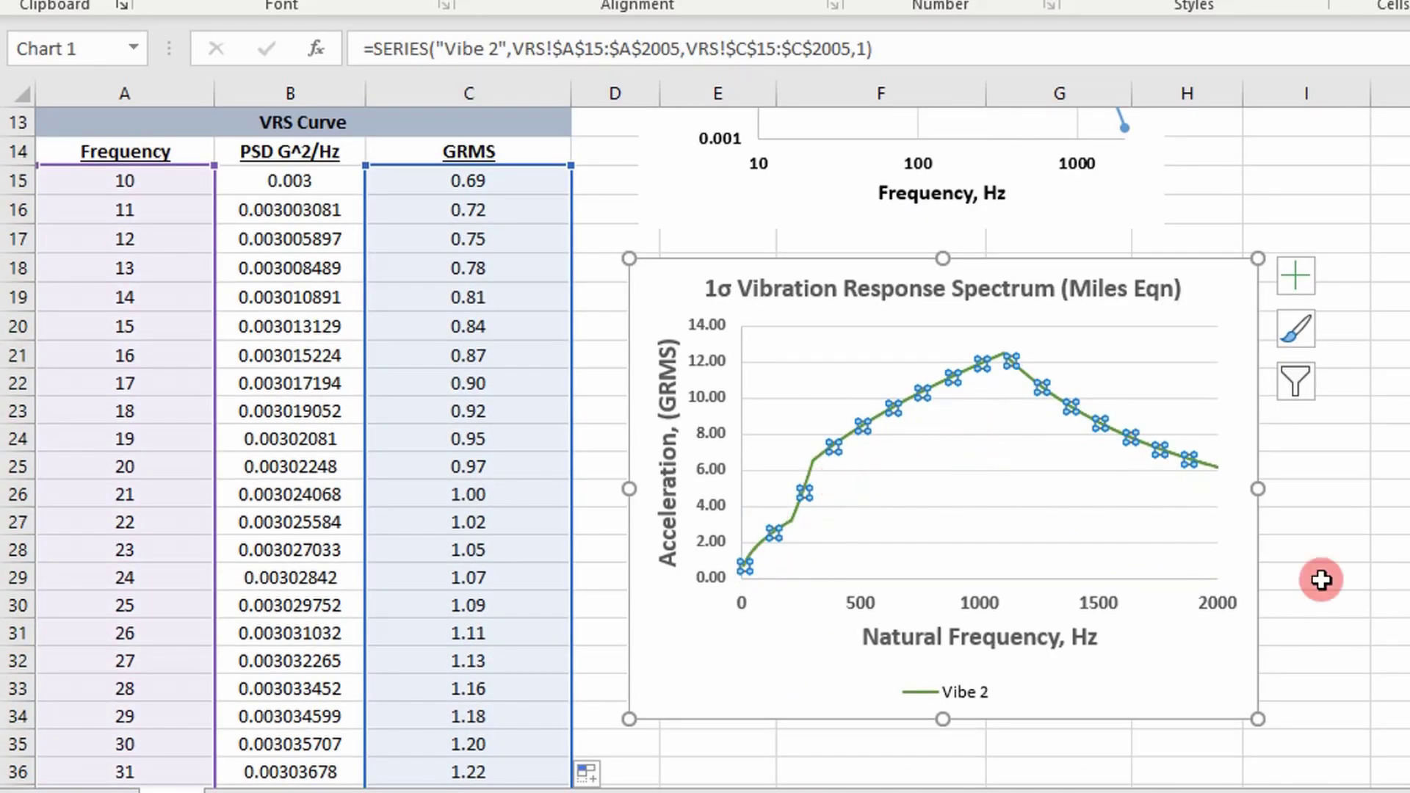
click(1365, 576)
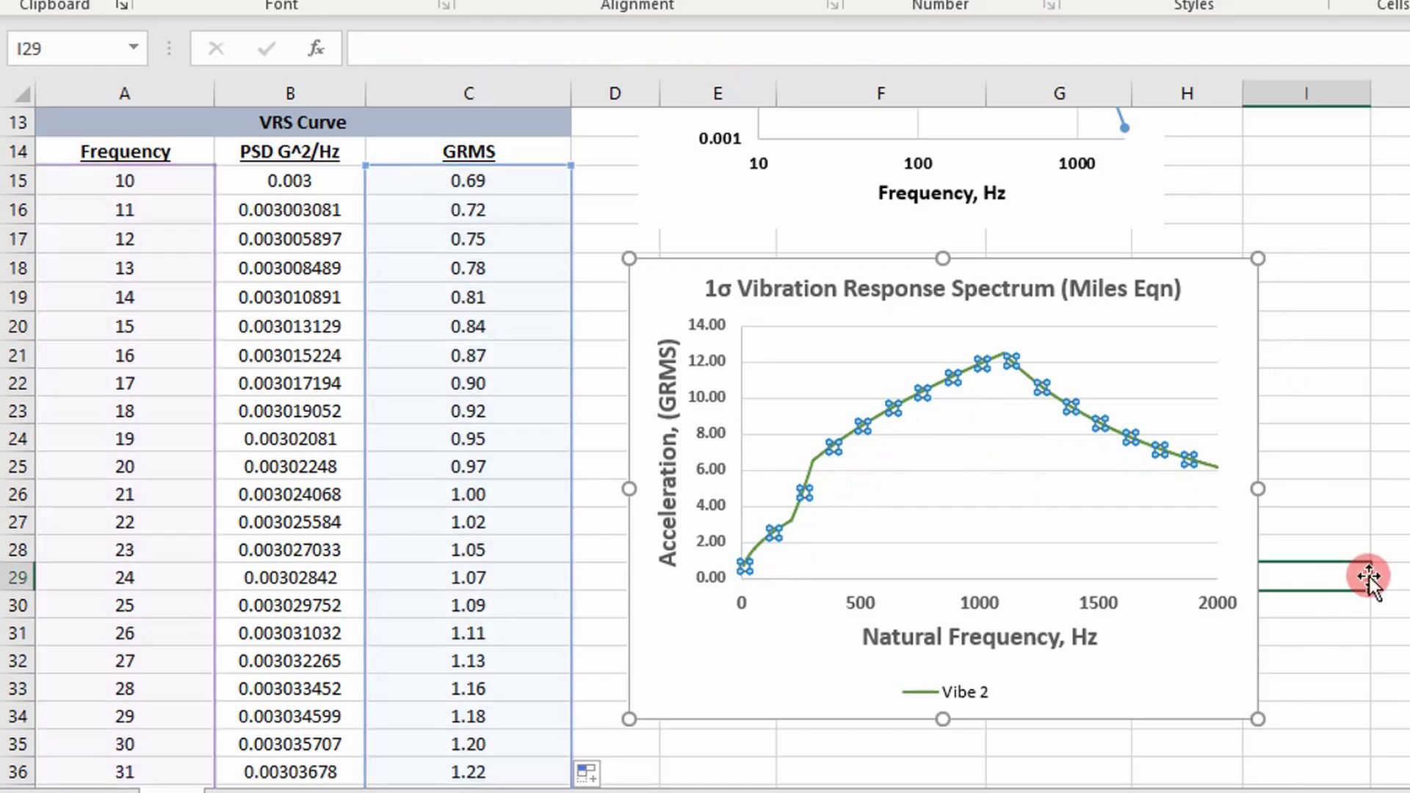
click(1006, 354)
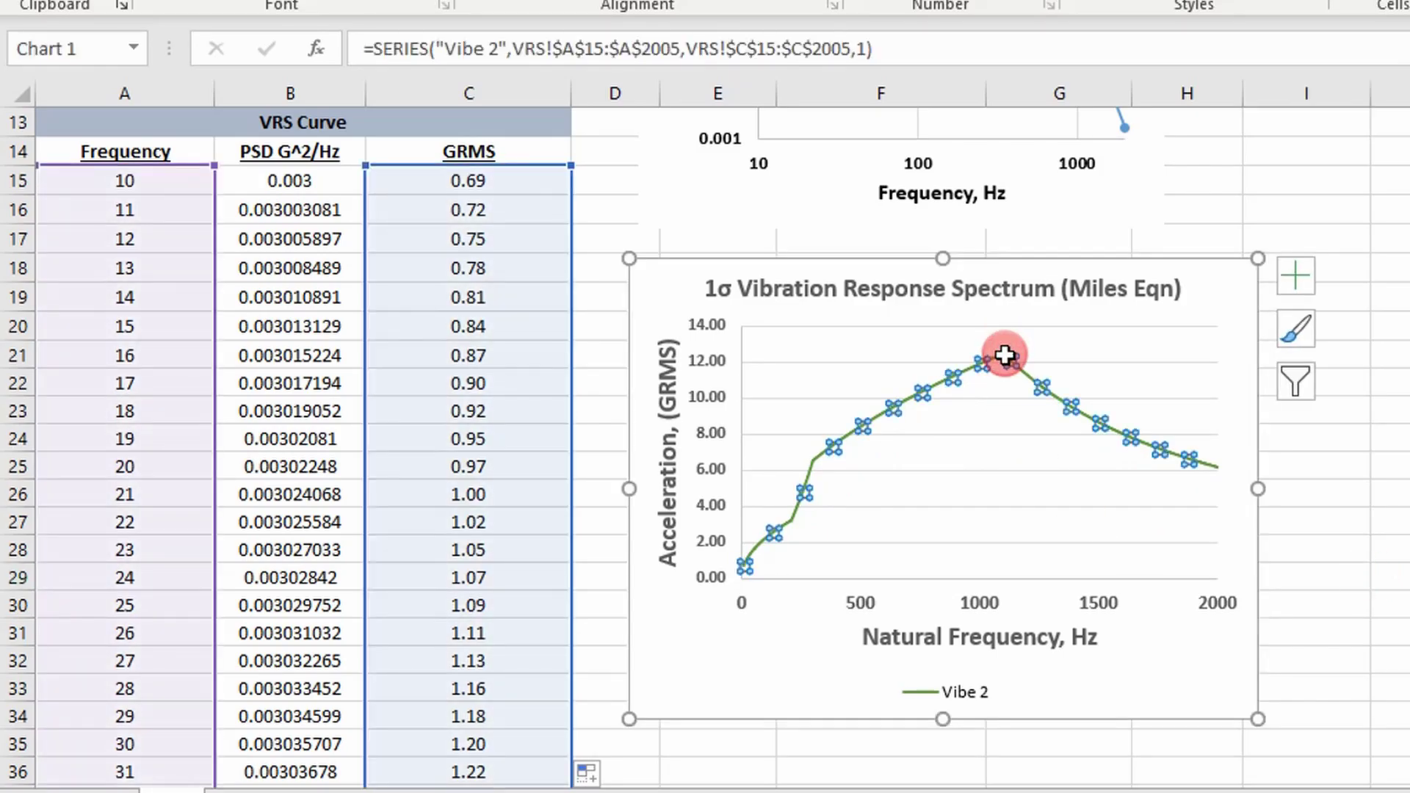
click(1003, 354)
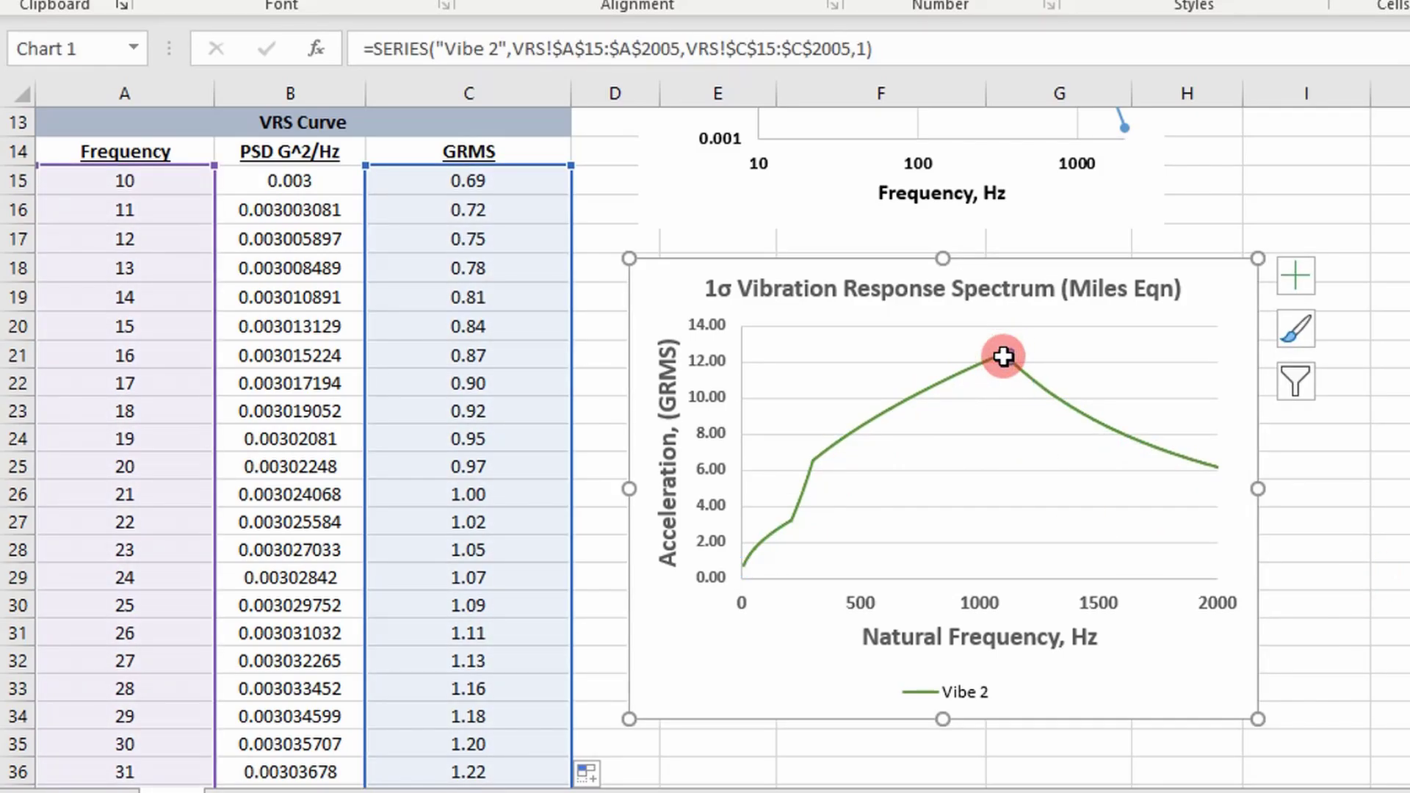
click(973, 403)
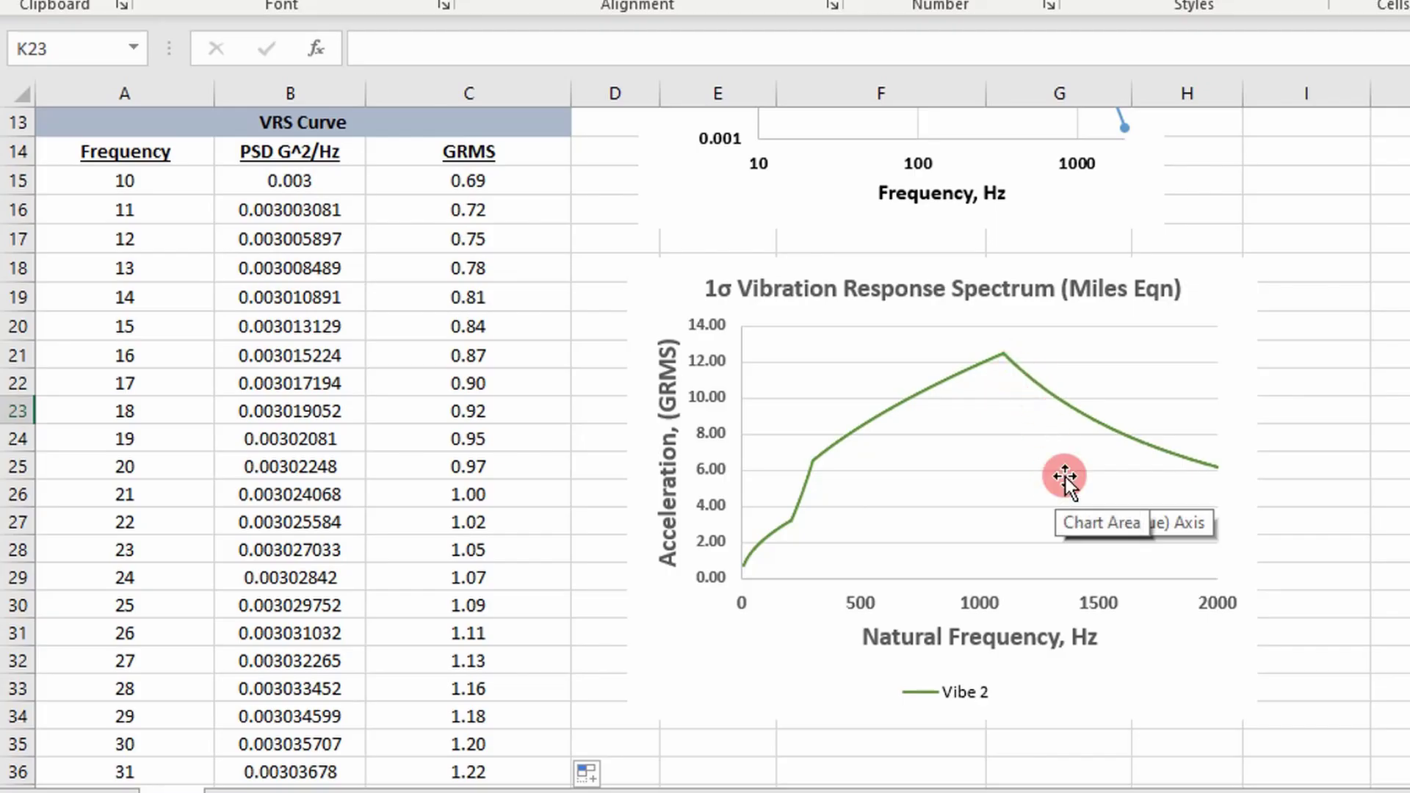
scroll(949, 612, up, 2)
scroll(949, 613, up, 1)
scroll(939, 626, down, 1)
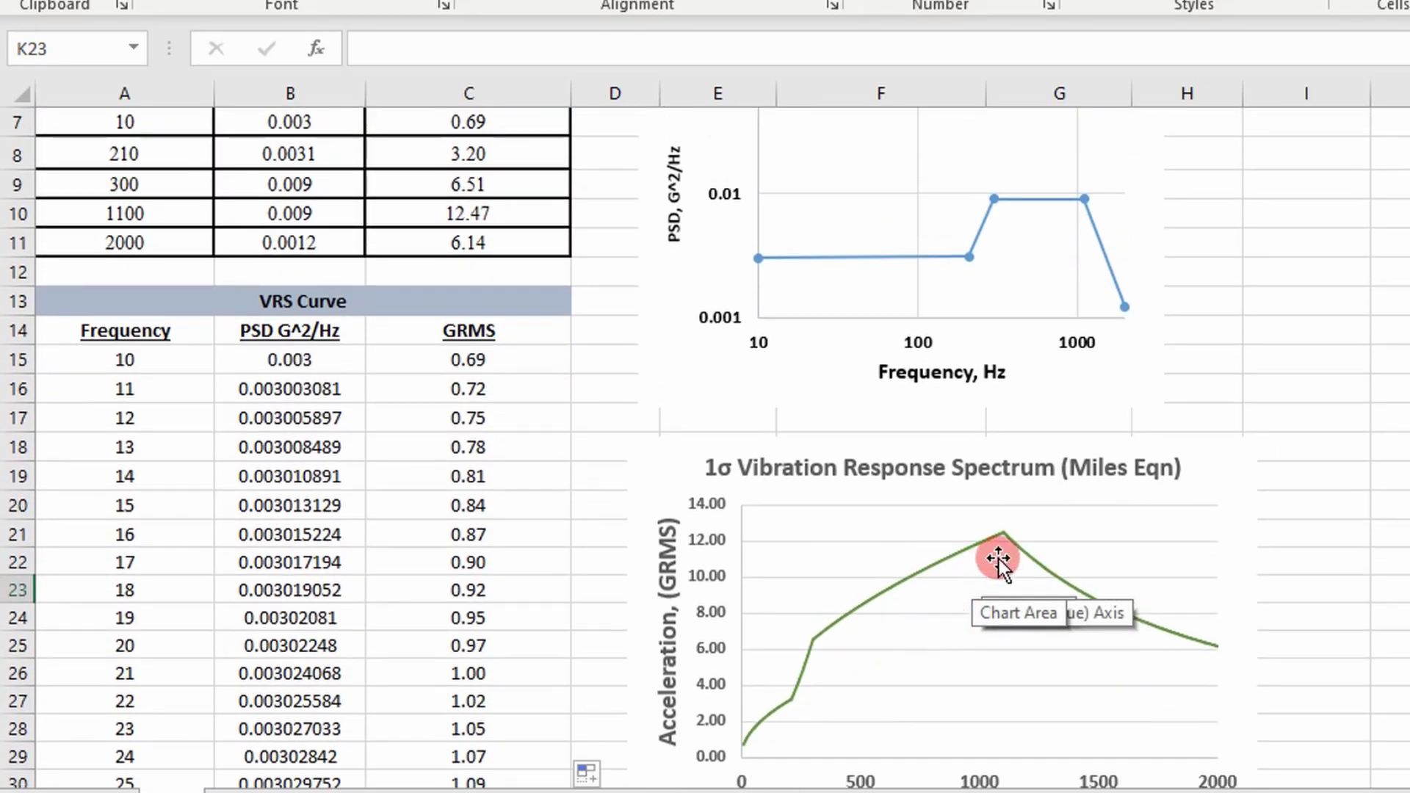
scroll(998, 547, down, 1)
scroll(756, 580, up, 3)
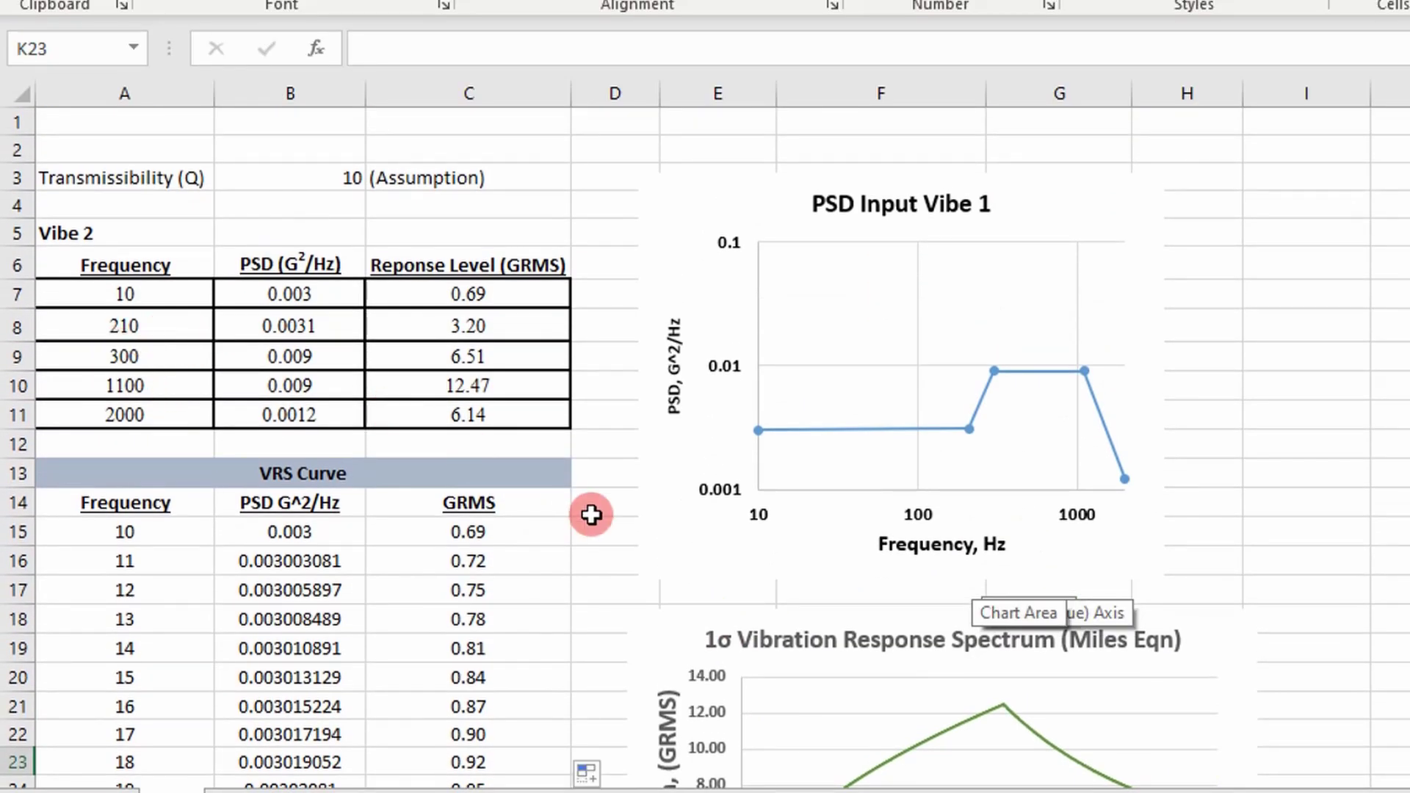
scroll(591, 515, down, 3)
click(608, 377)
Drag the VBA editor window up until the Interpolation_data_loglog code covers the worksheet.
scroll(552, 433, up, 2)
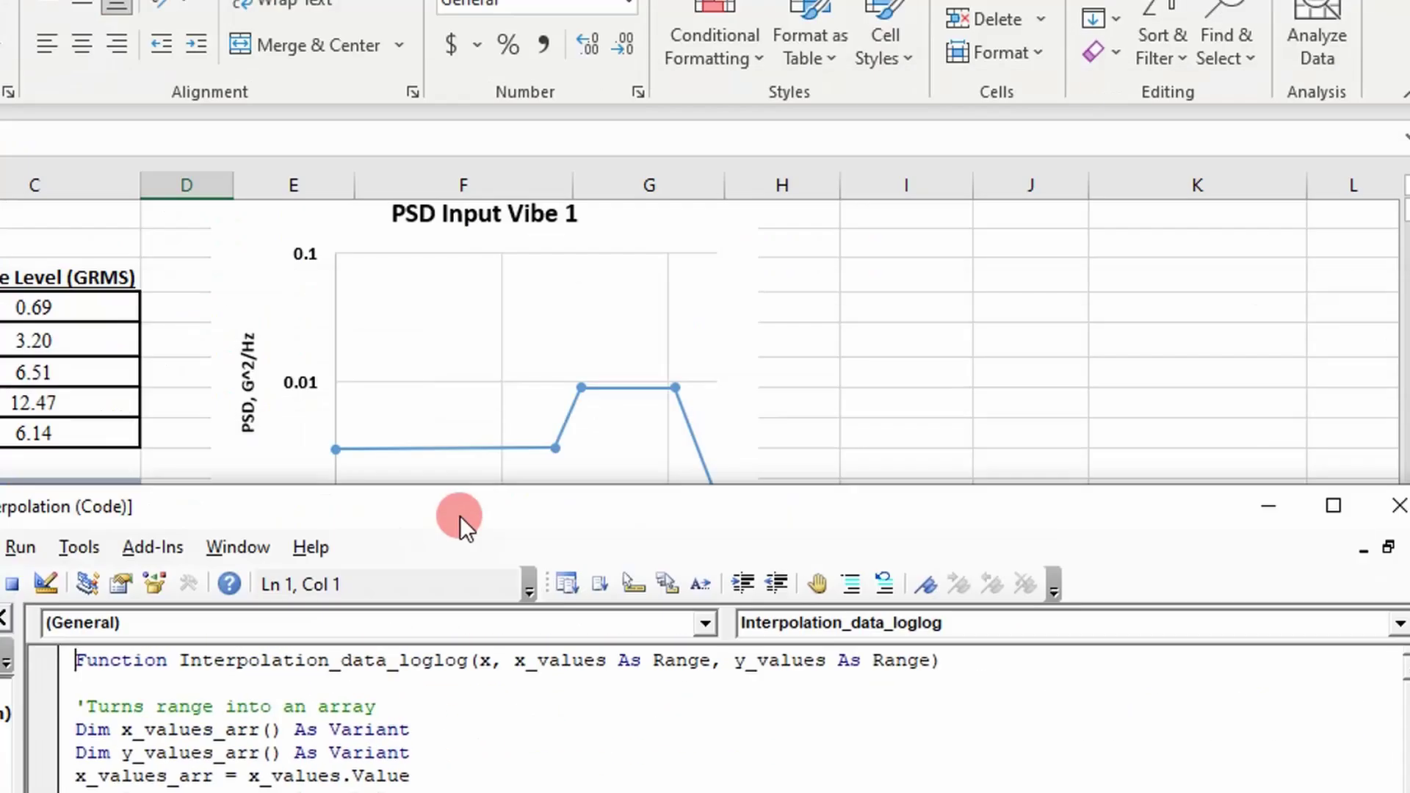
drag(460, 513, 462, 566)
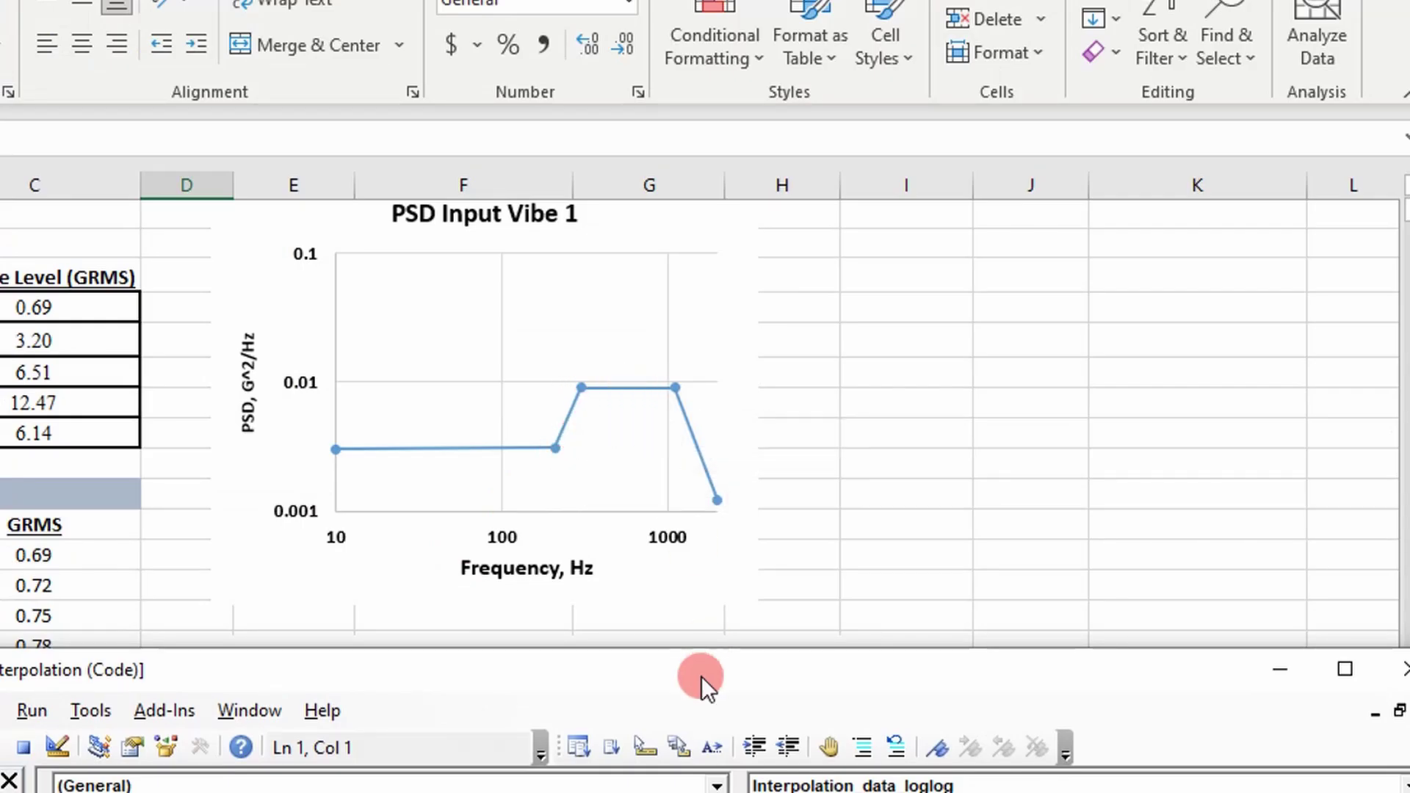
drag(702, 675, 698, 561)
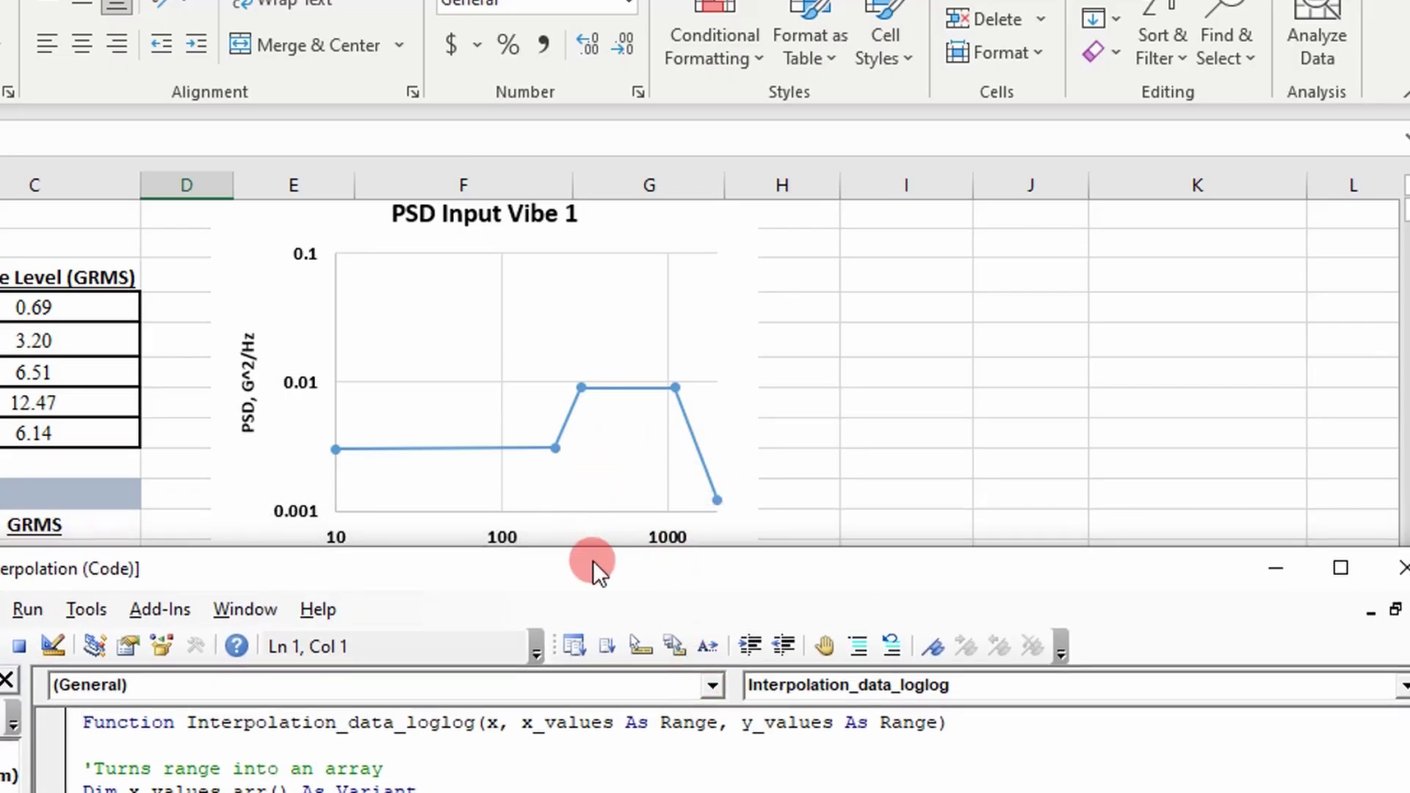
drag(591, 566, 547, 0)
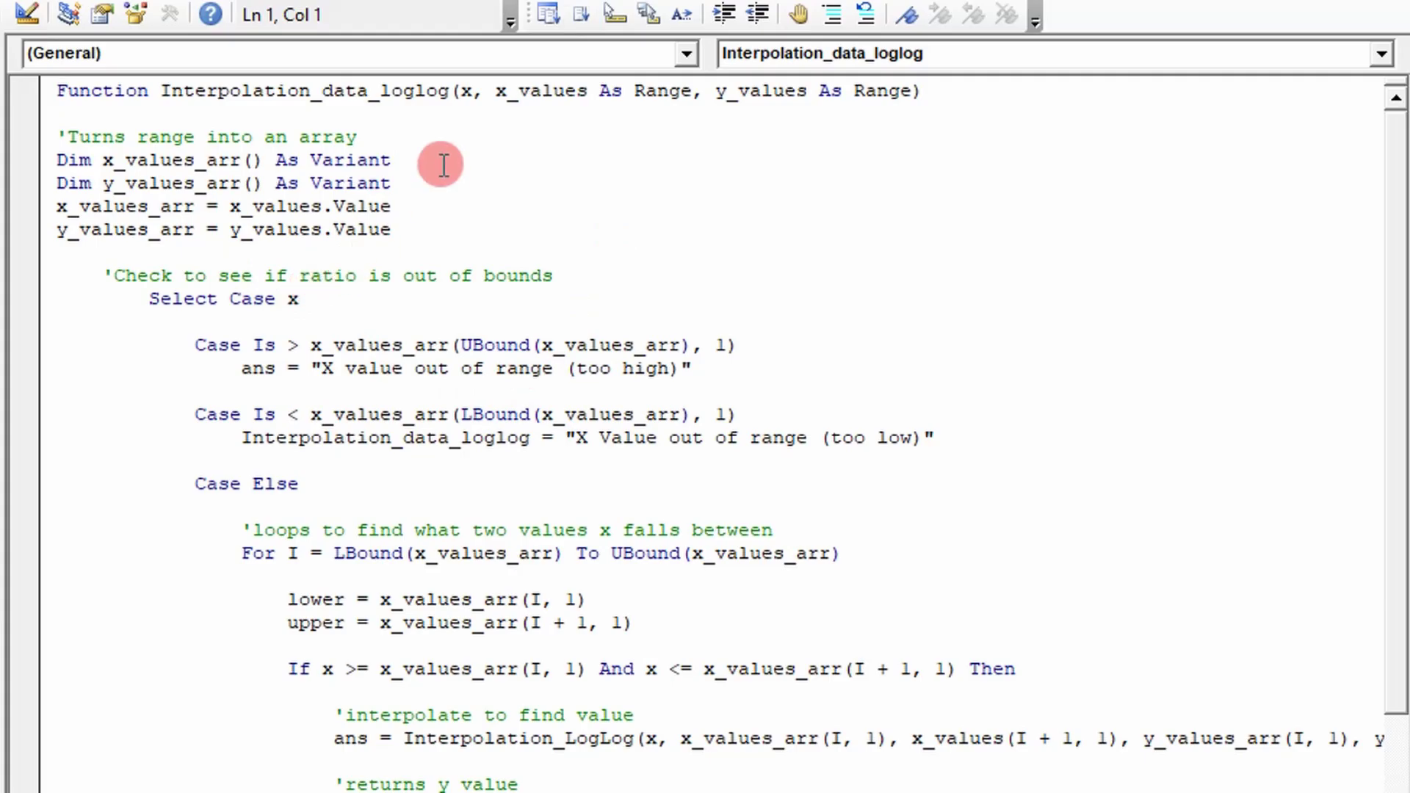
click(390, 207)
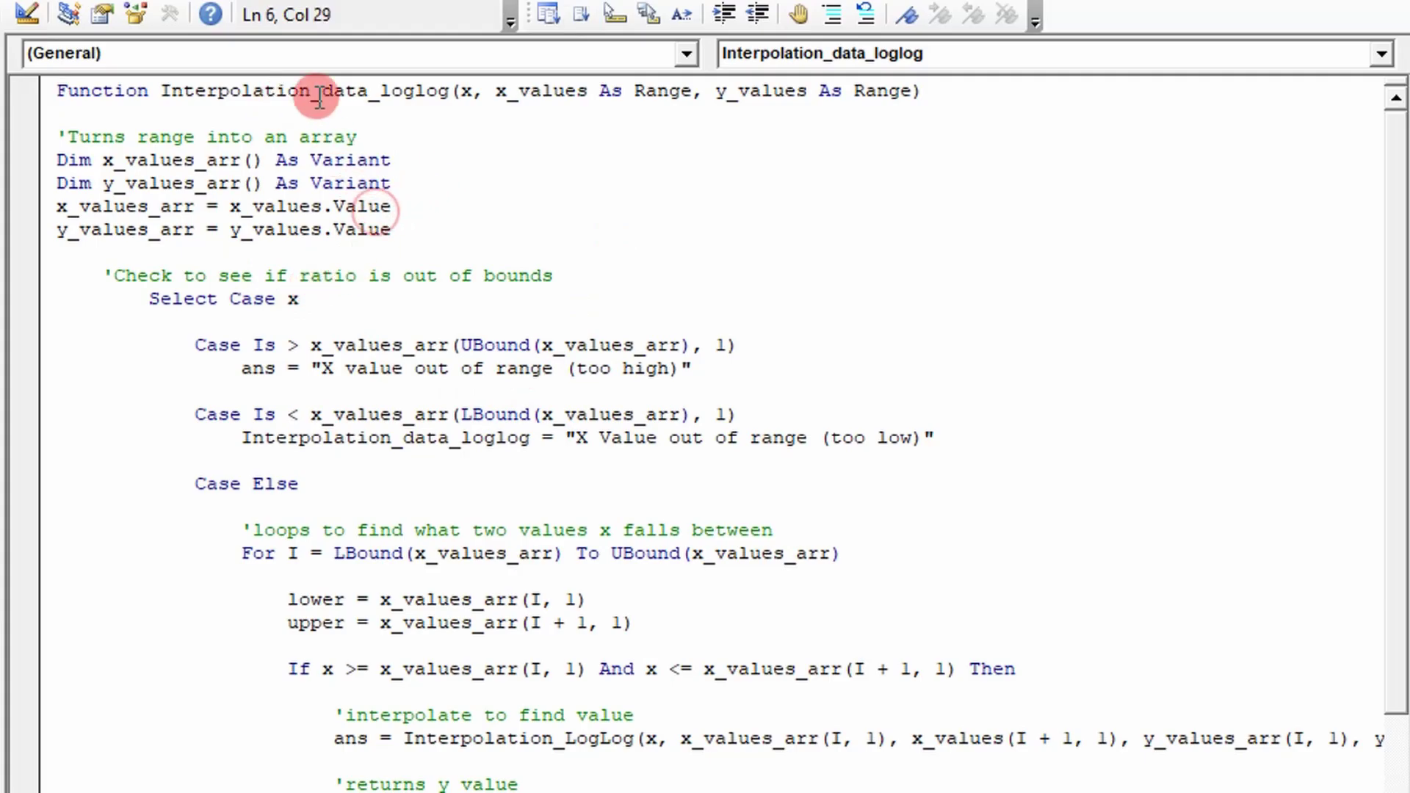
double_click(466, 92)
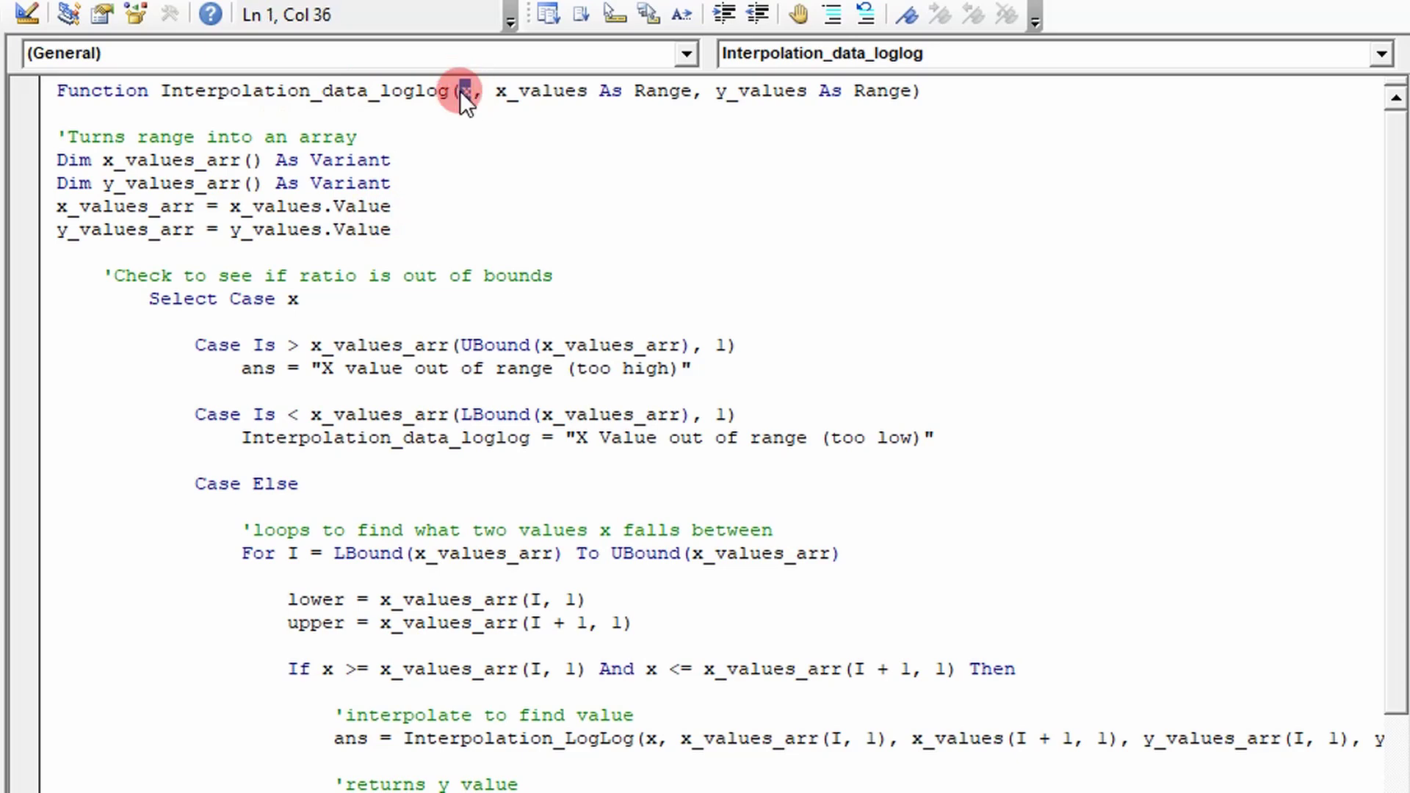
drag(505, 91, 560, 94)
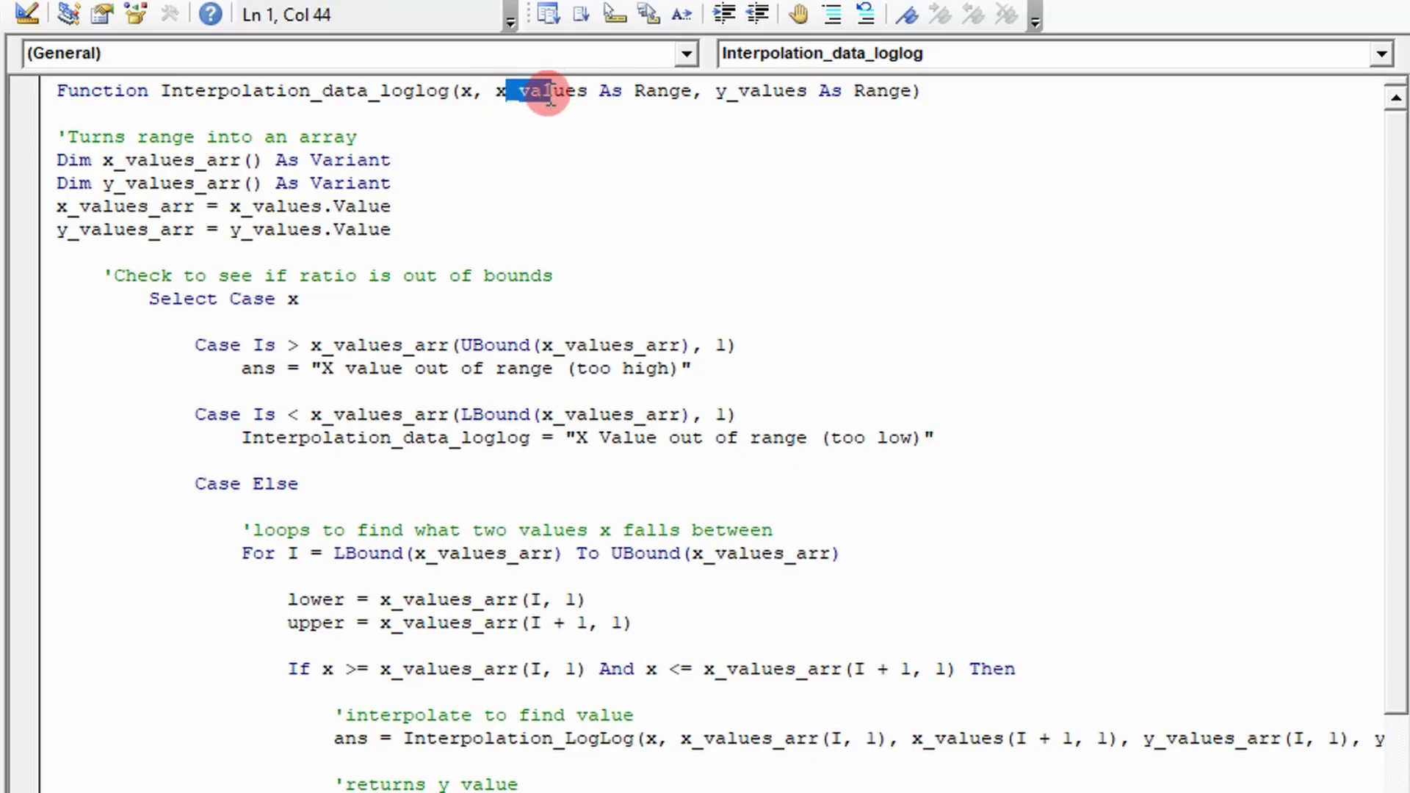
click(504, 90)
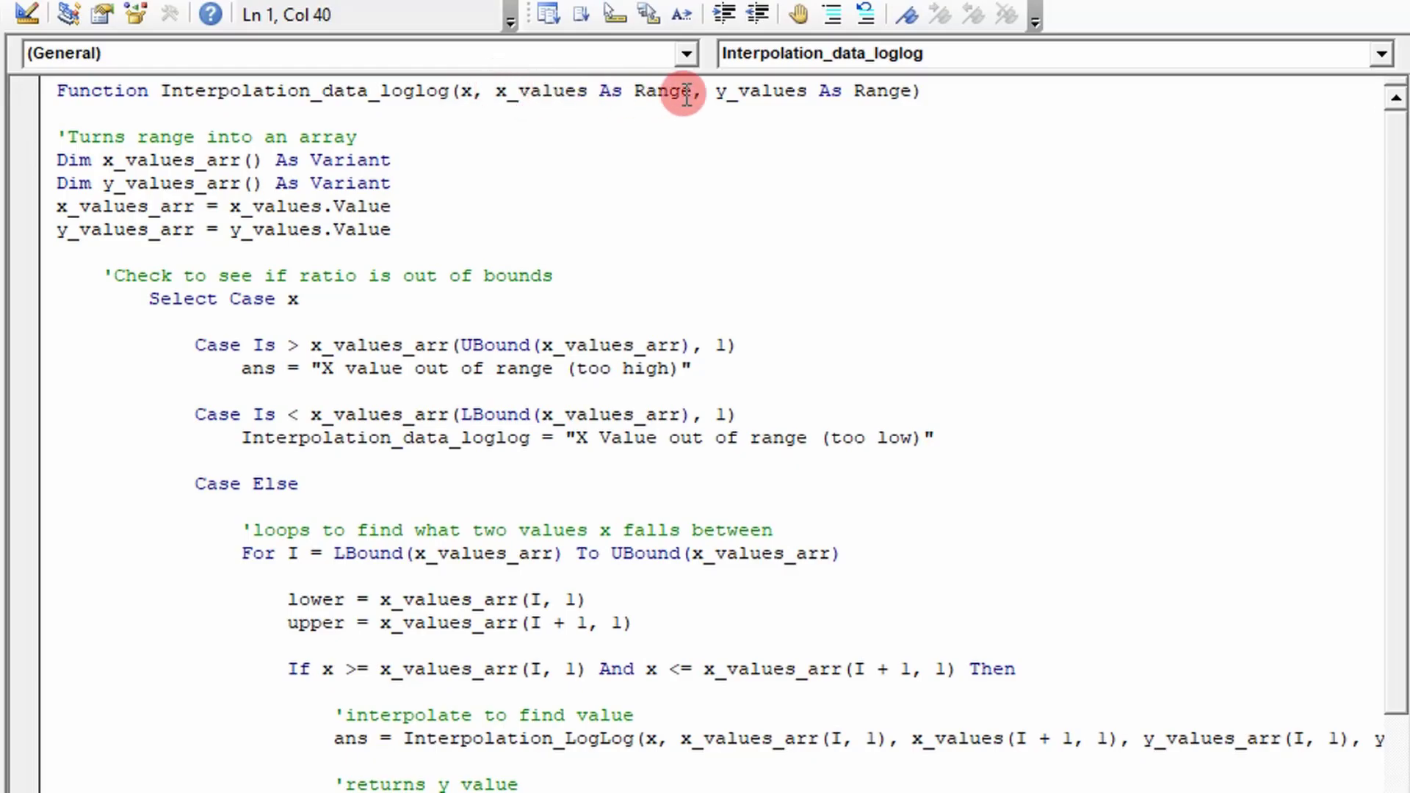
drag(716, 93, 802, 95)
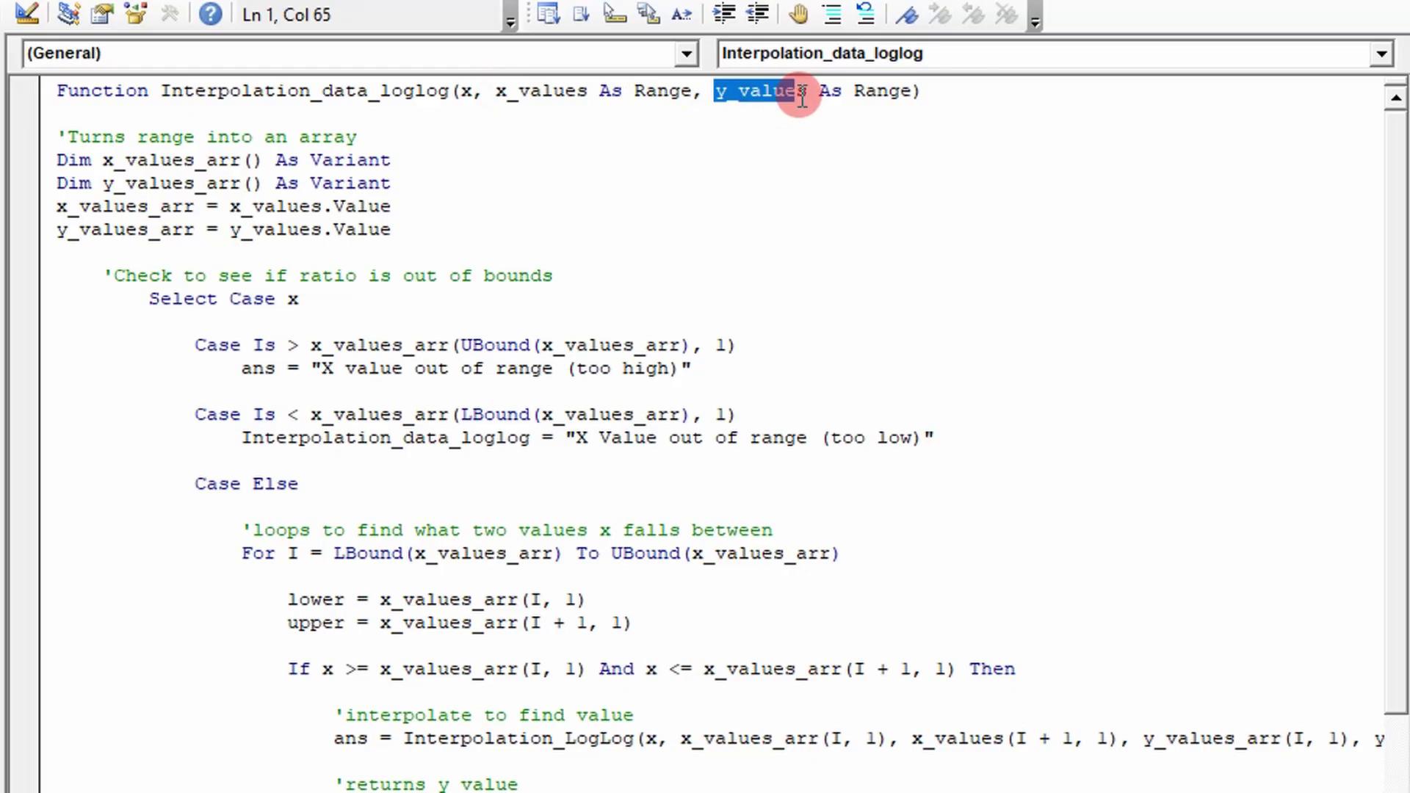
click(738, 90)
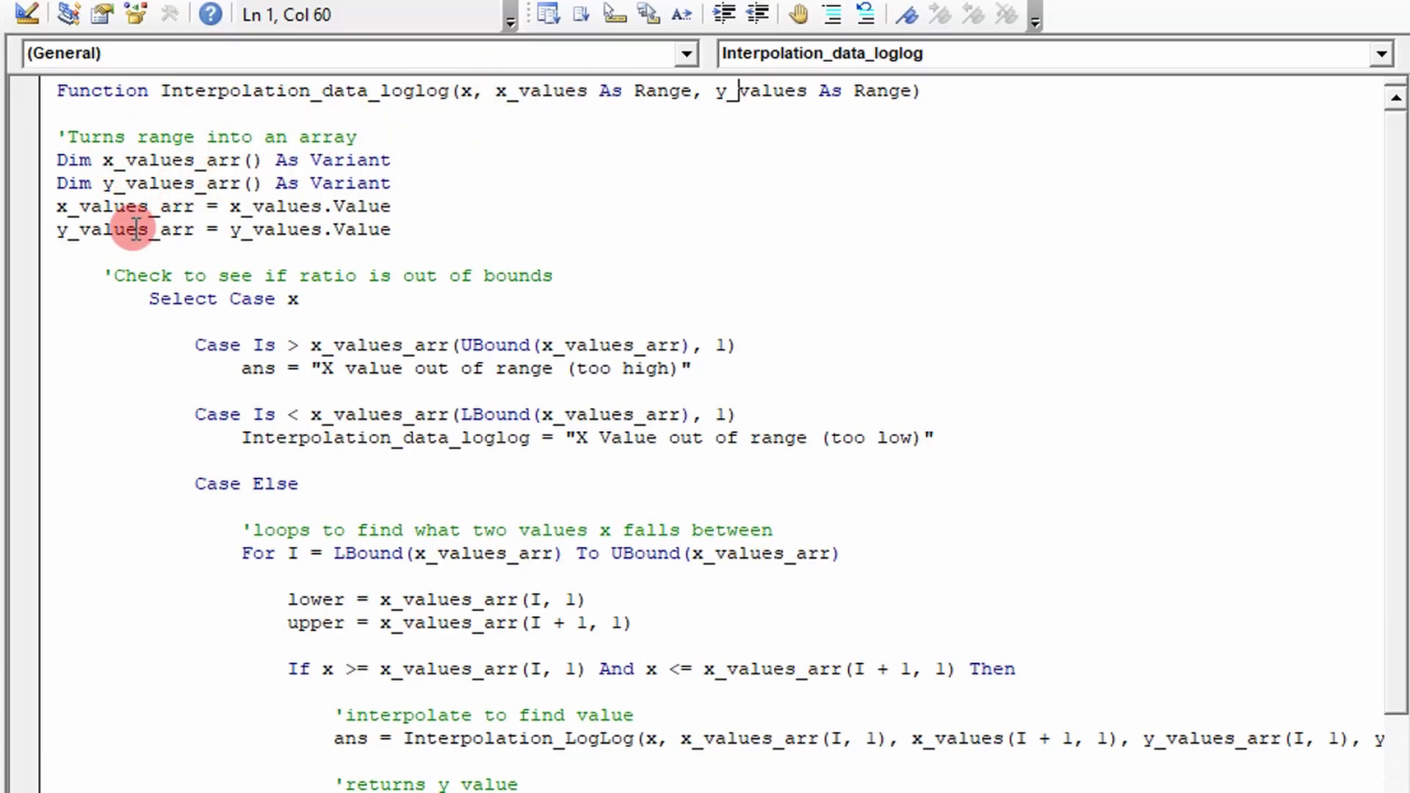
scroll(136, 230, down, 1)
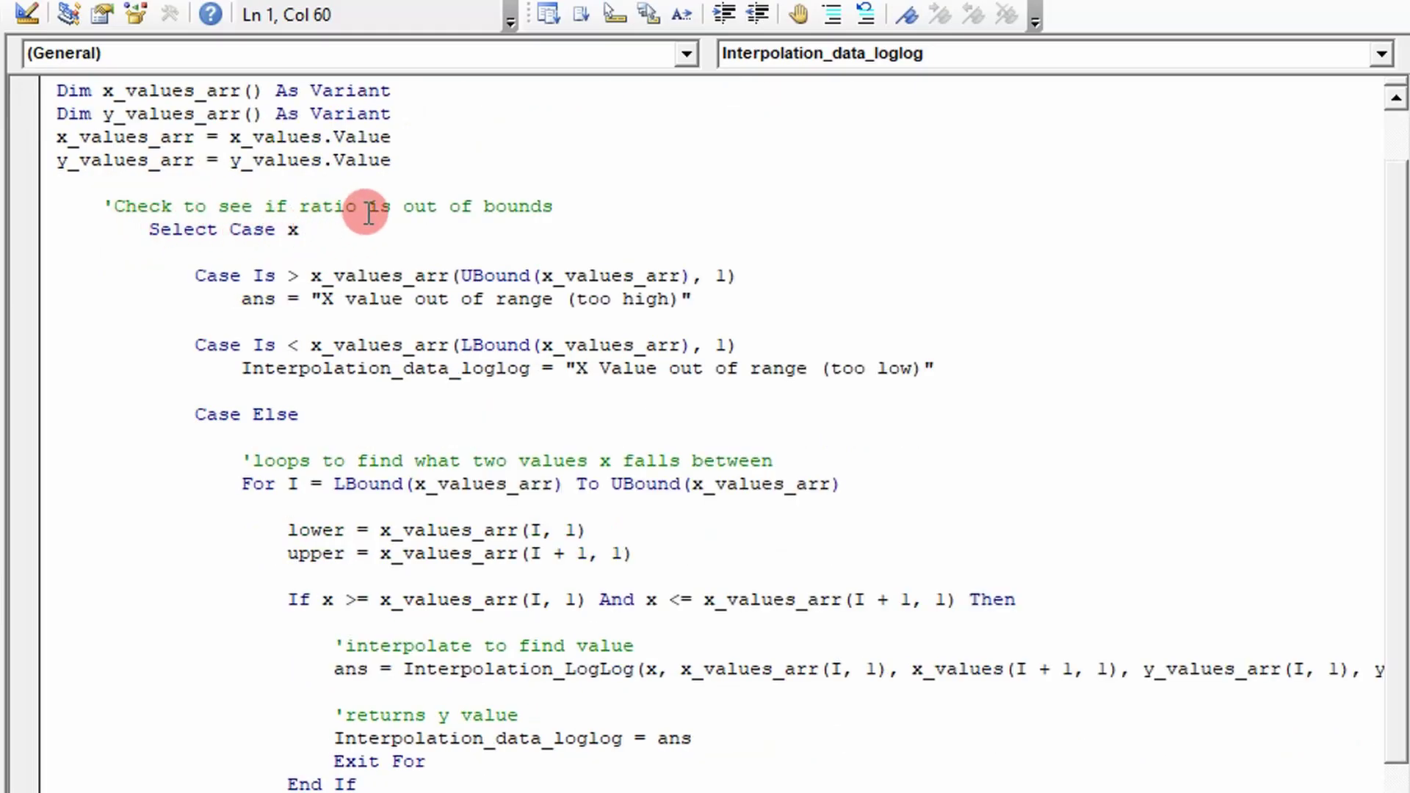
scroll(242, 236, up, 1)
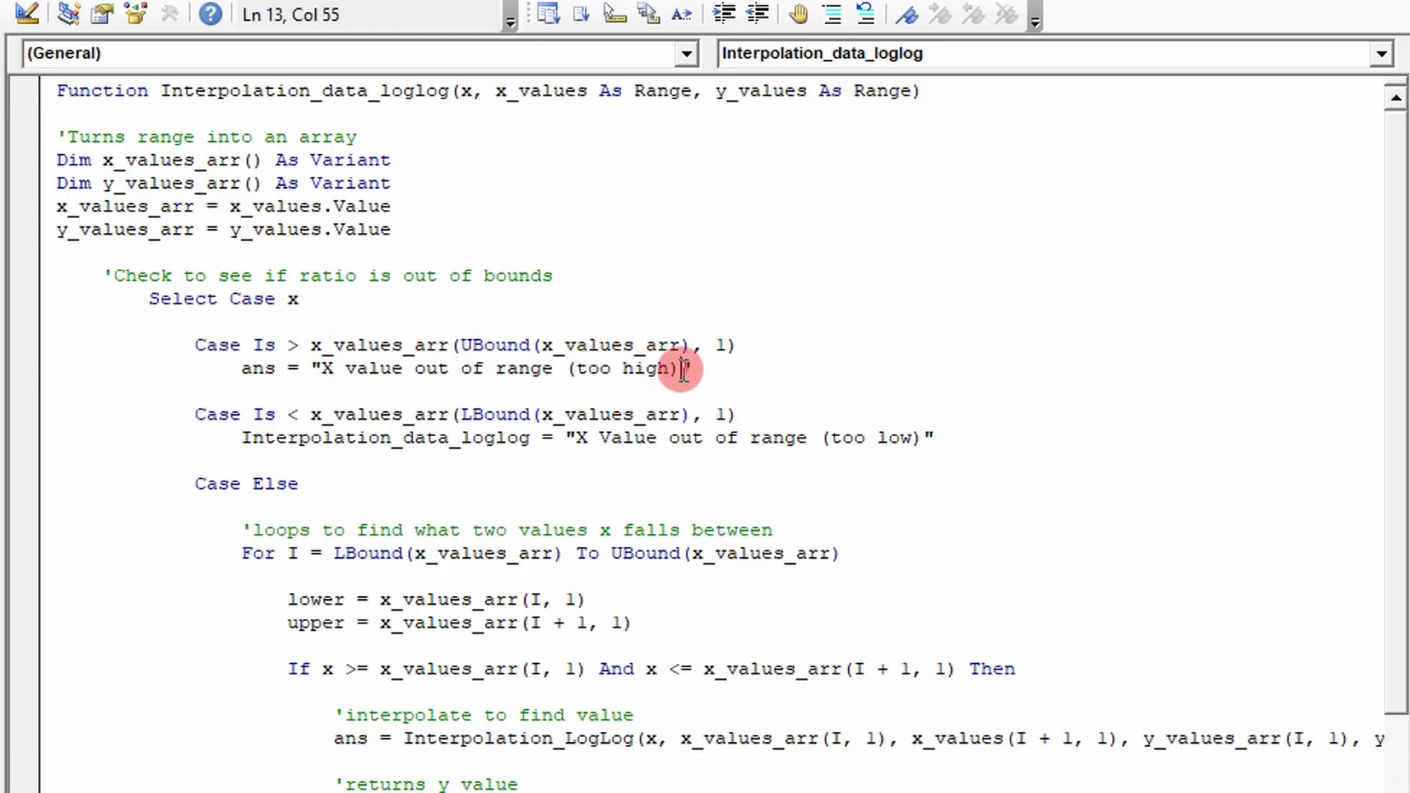
drag(676, 368, 398, 375)
click(287, 438)
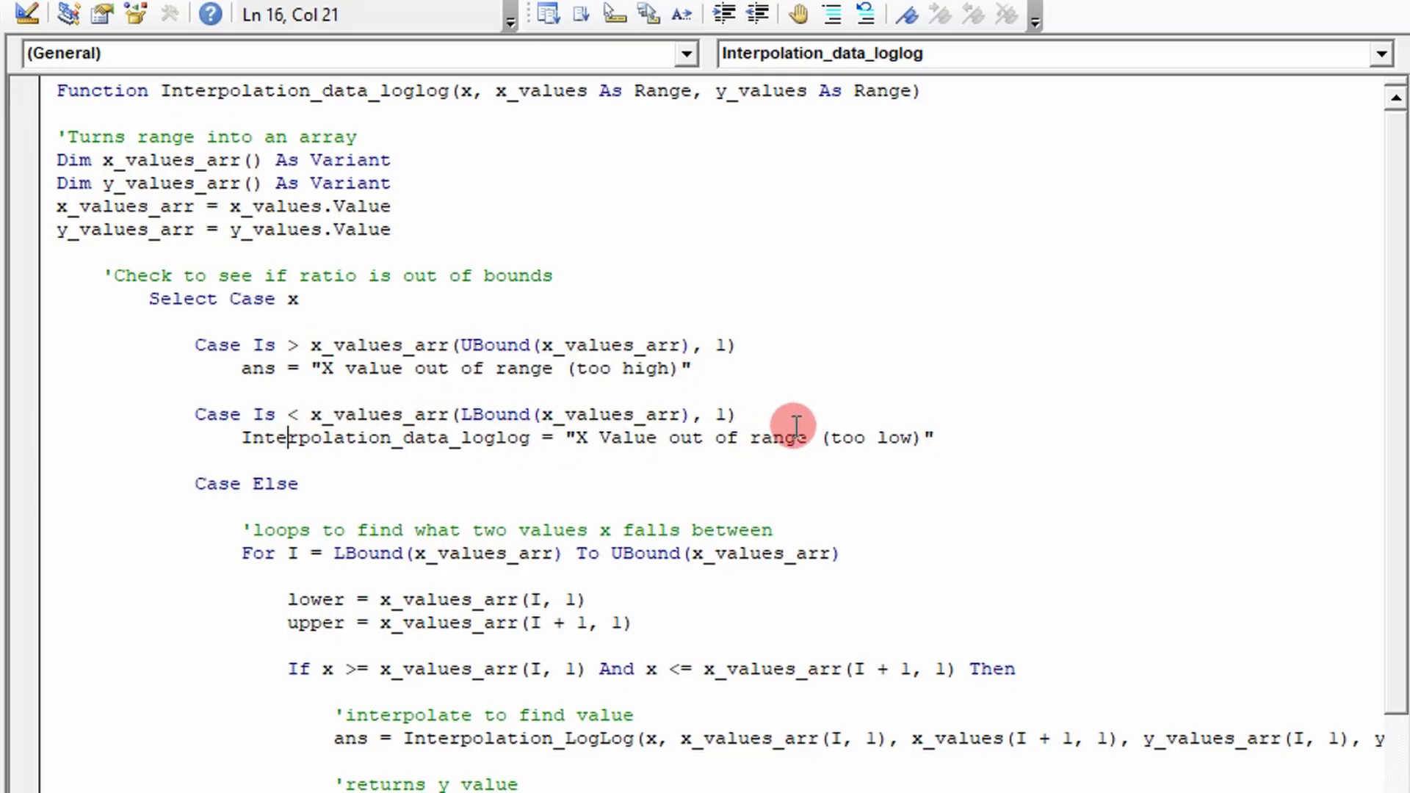
drag(795, 438, 685, 437)
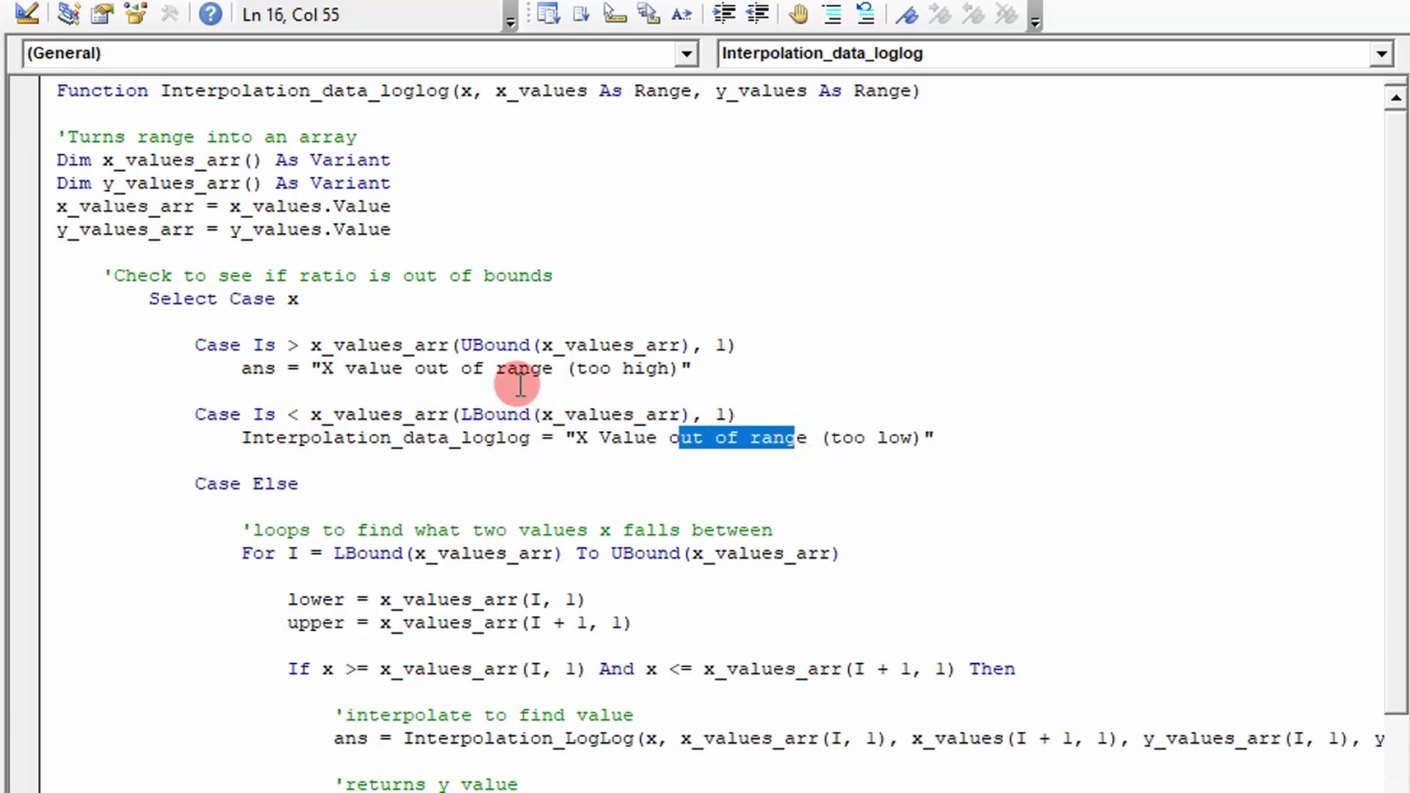
scroll(451, 419, down, 2)
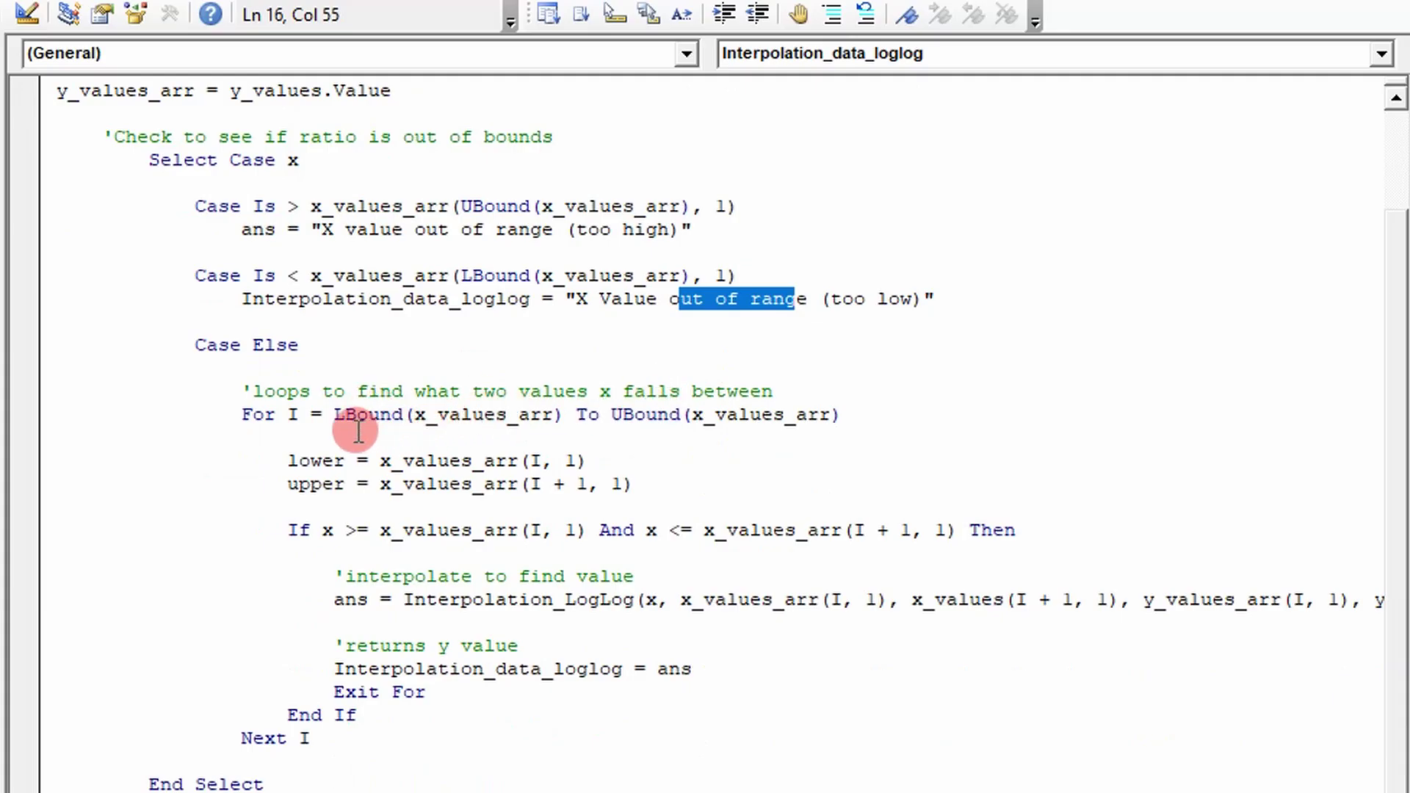
scroll(350, 431, down, 1)
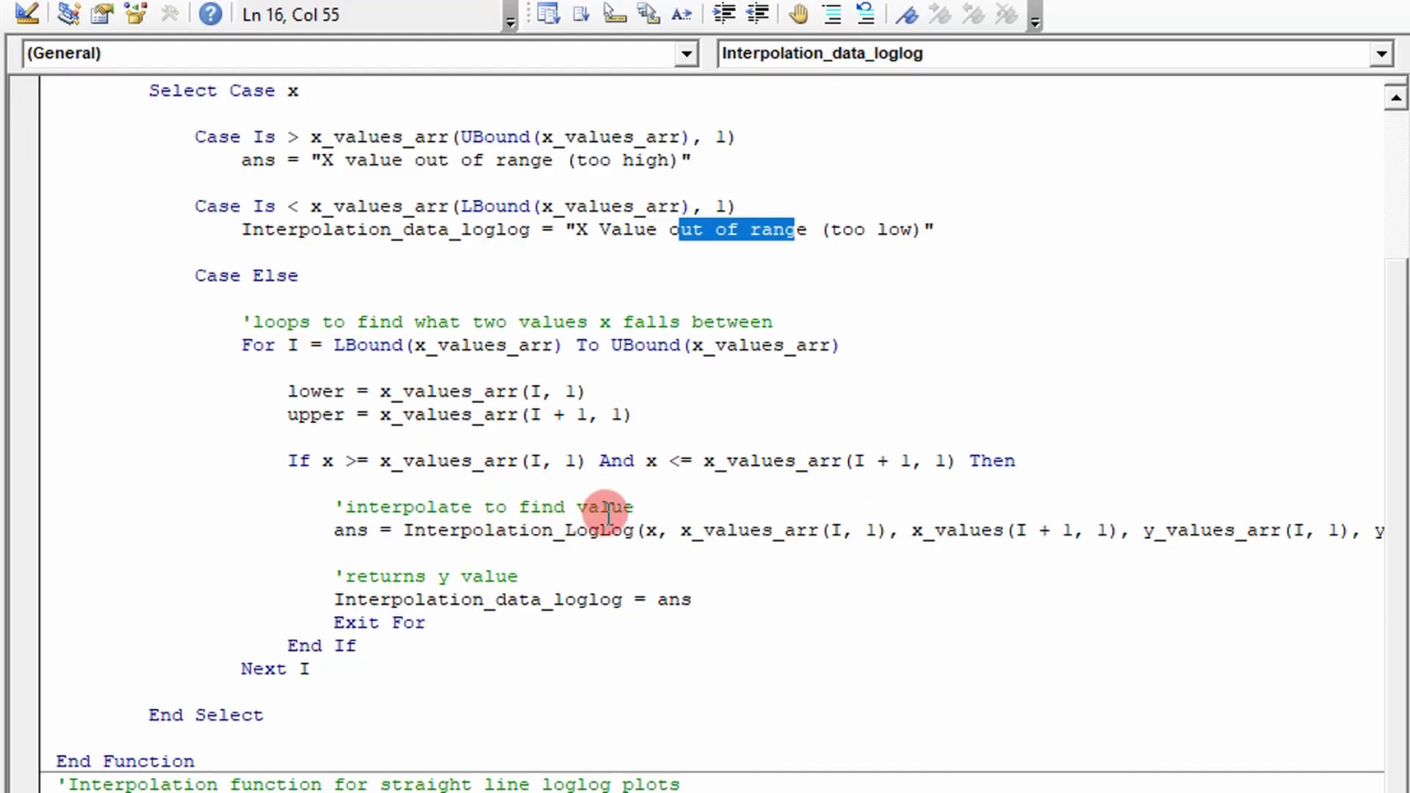
scroll(609, 515, down, 1)
drag(690, 529, 496, 528)
click(514, 474)
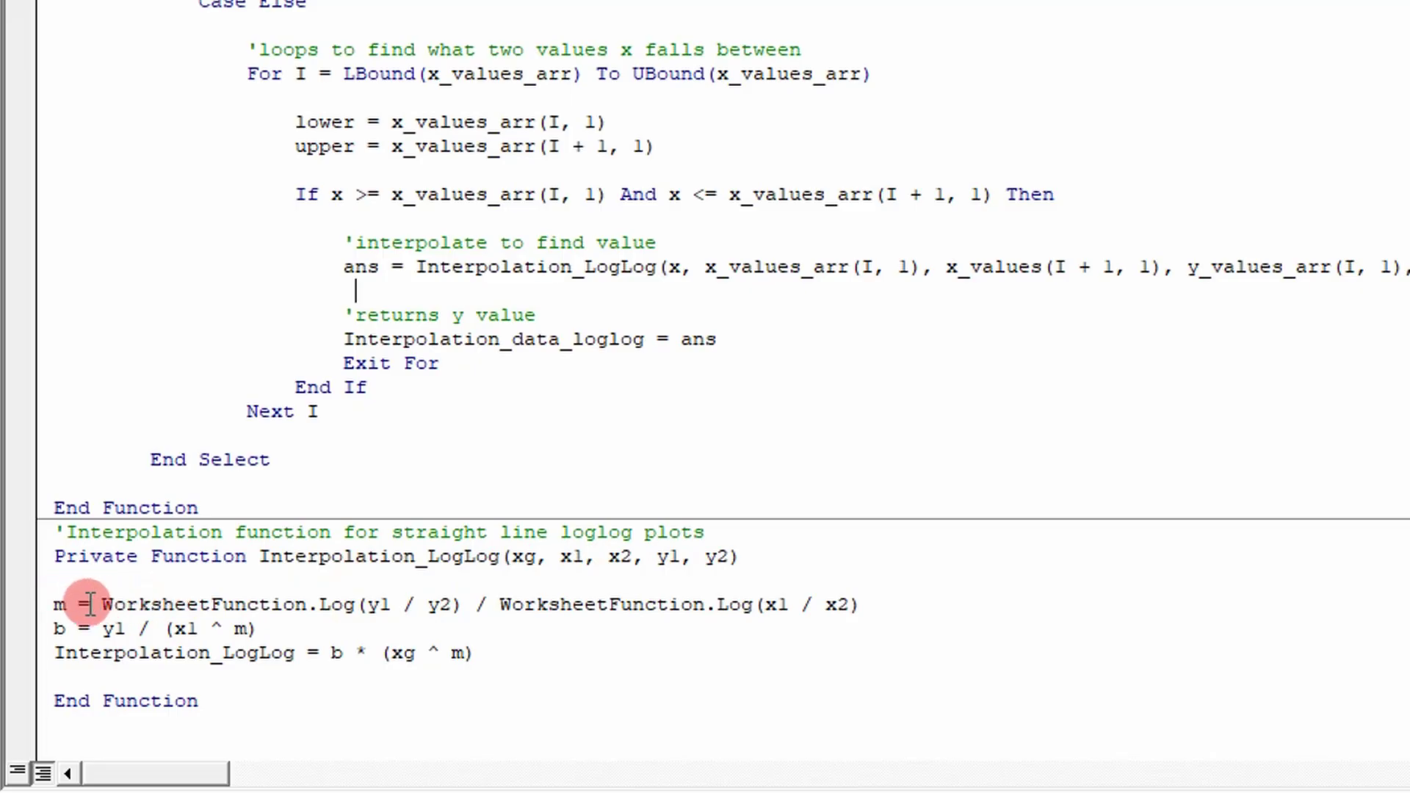
Highlight the Interpolation_LogLog formula lines and the Miles_Acceleration Sqr formula line for review.
drag(57, 604, 504, 658)
click(276, 693)
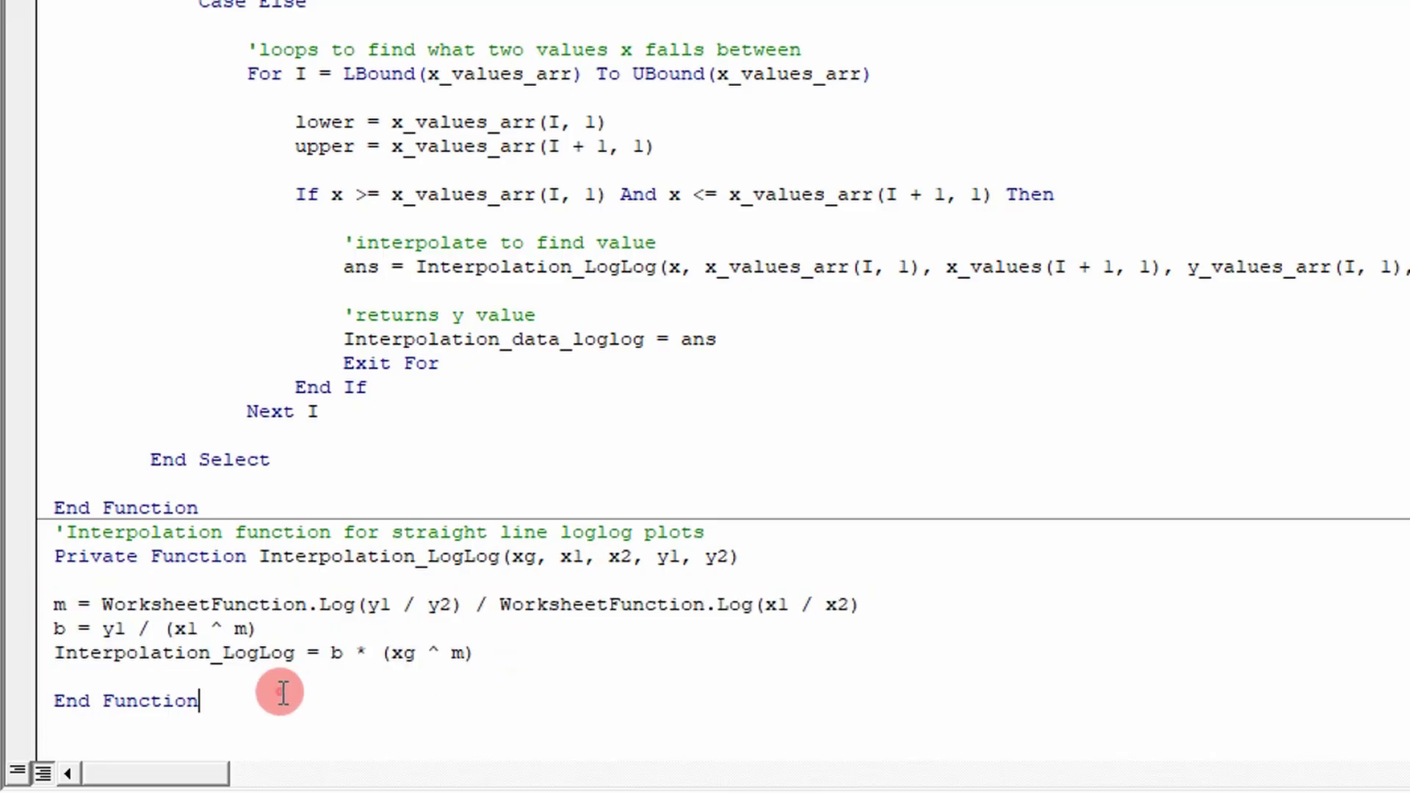
click(214, 703)
drag(214, 703, 55, 604)
click(176, 556)
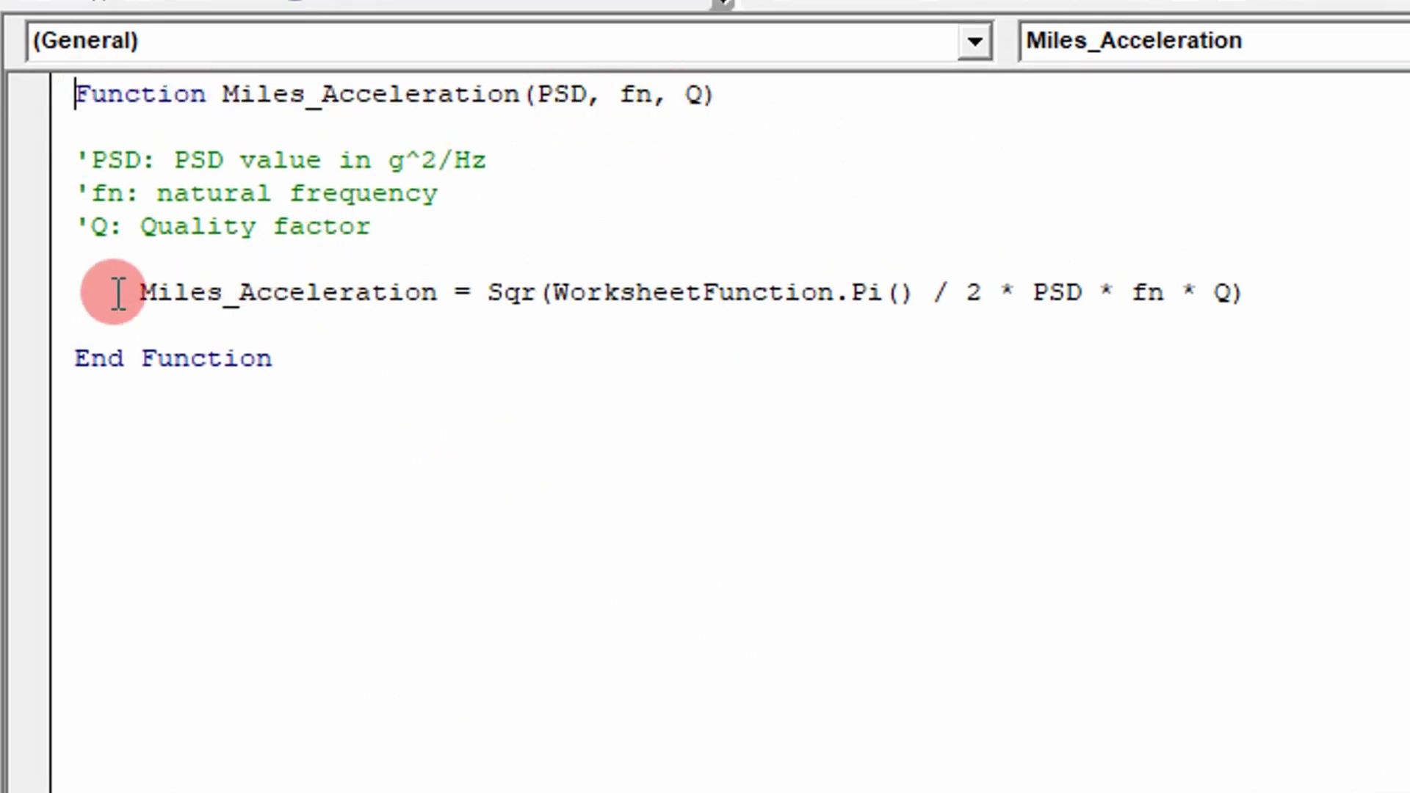
drag(98, 310, 671, 375)
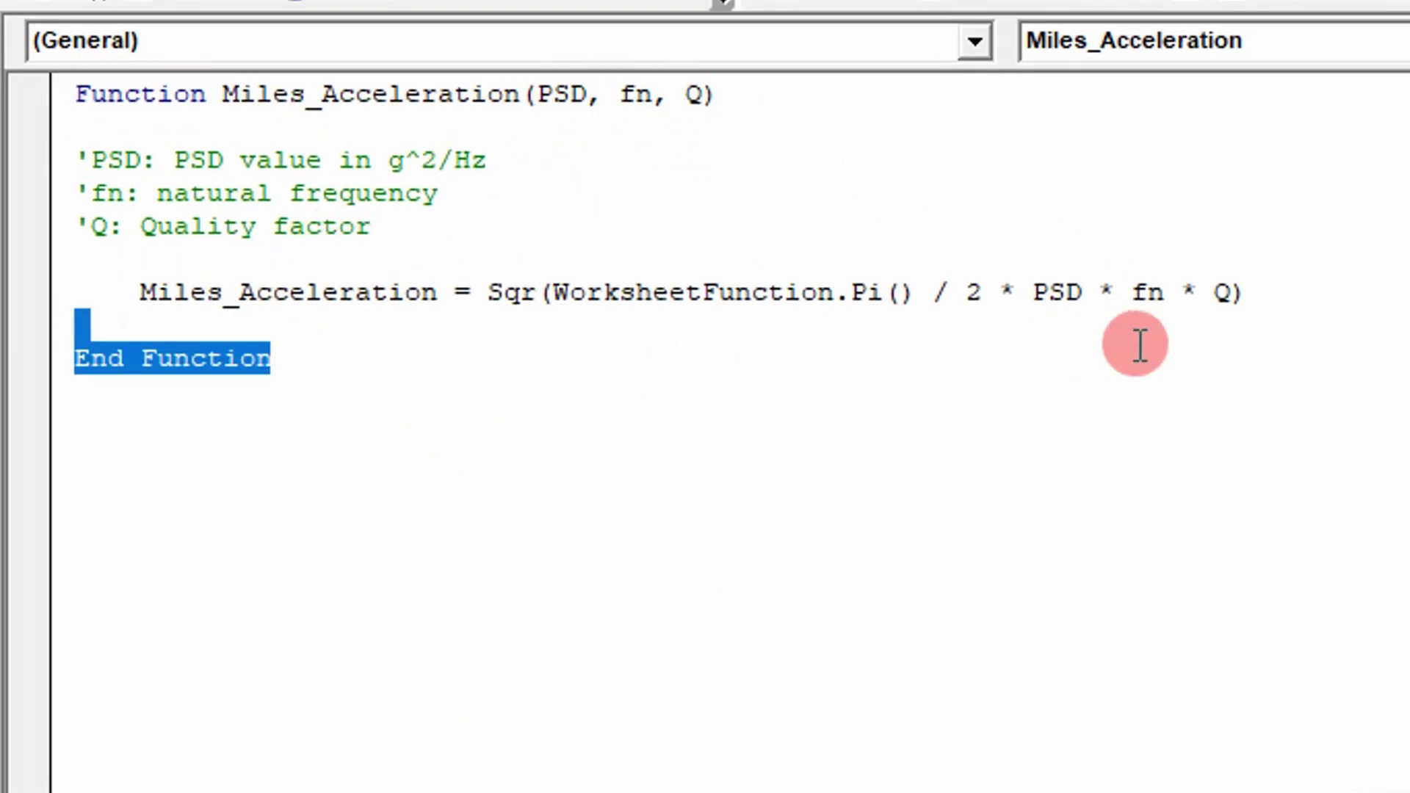
drag(1243, 293, 239, 293)
click(389, 416)
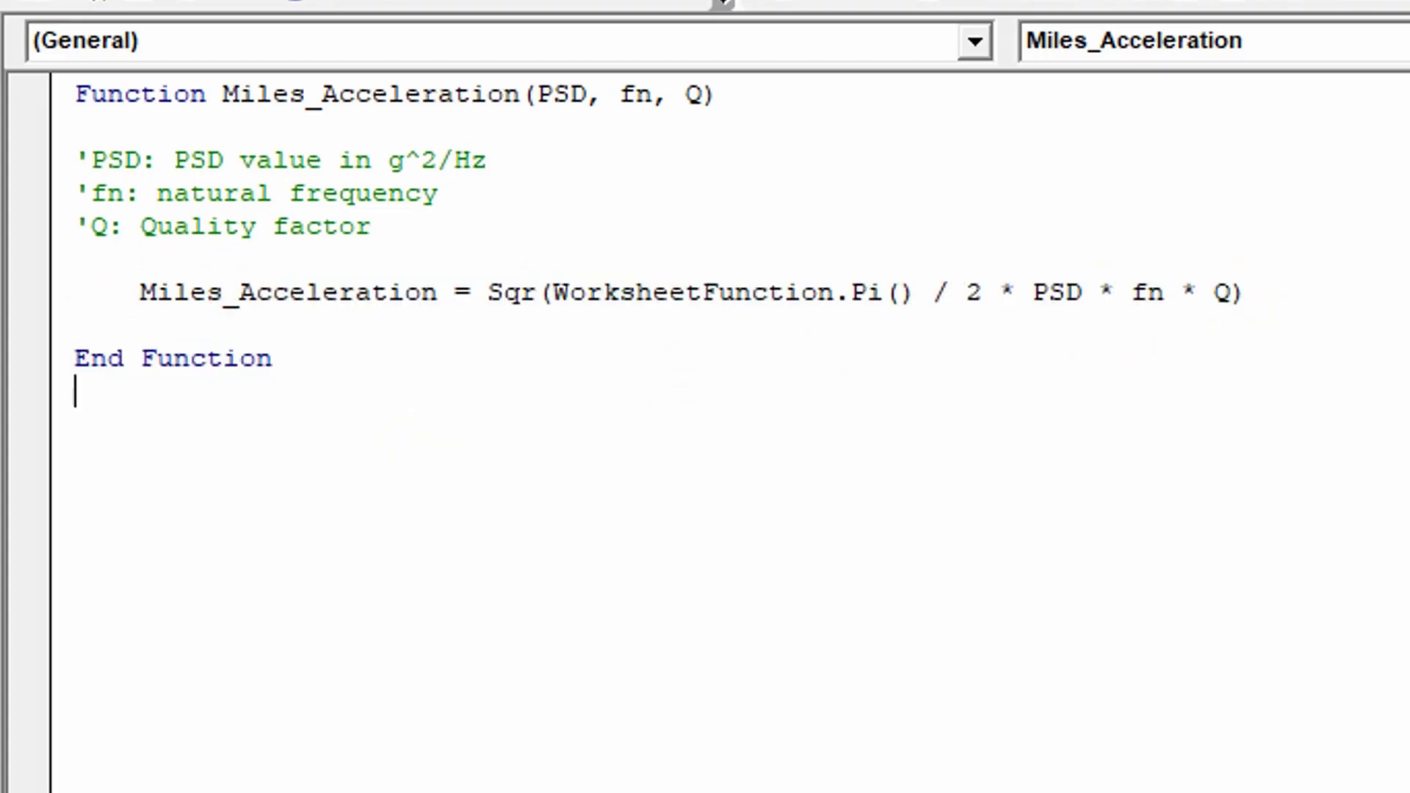
Return to Excel with Alt+F11, select H10, and scroll down to the VRS chart.
key(alt+F11)
scroll(845, 631, up, 1)
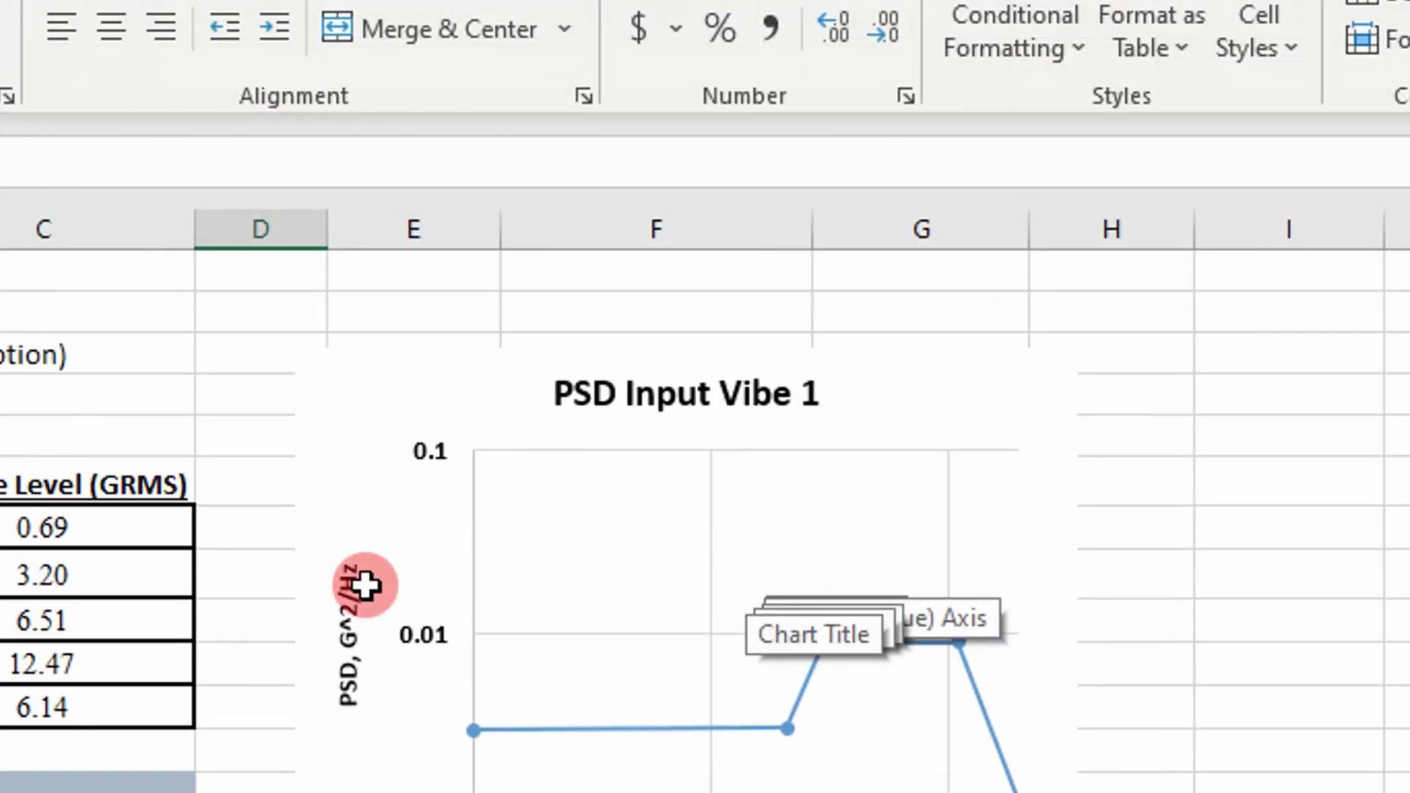
click(1117, 663)
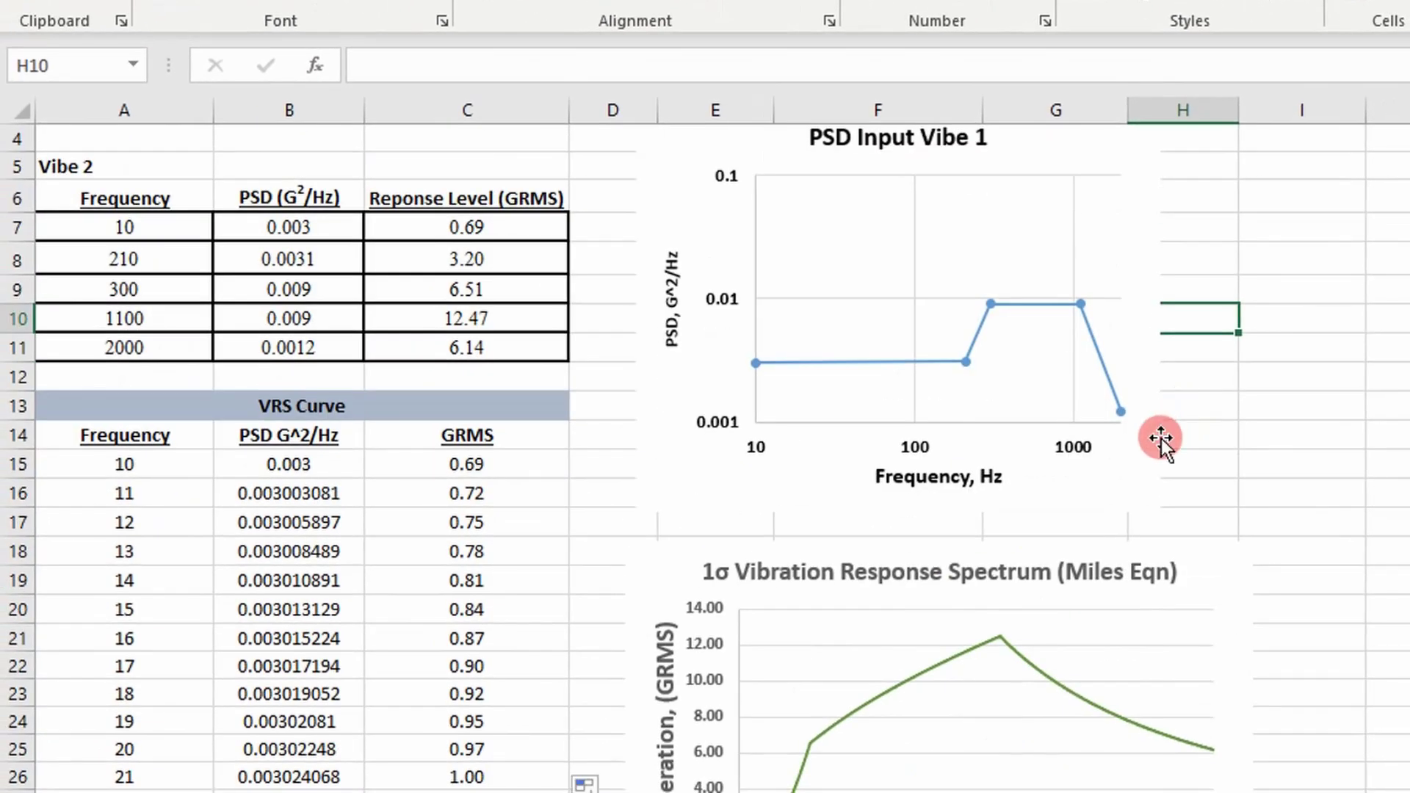
scroll(1193, 450, down, 1)
scroll(1195, 450, down, 1)
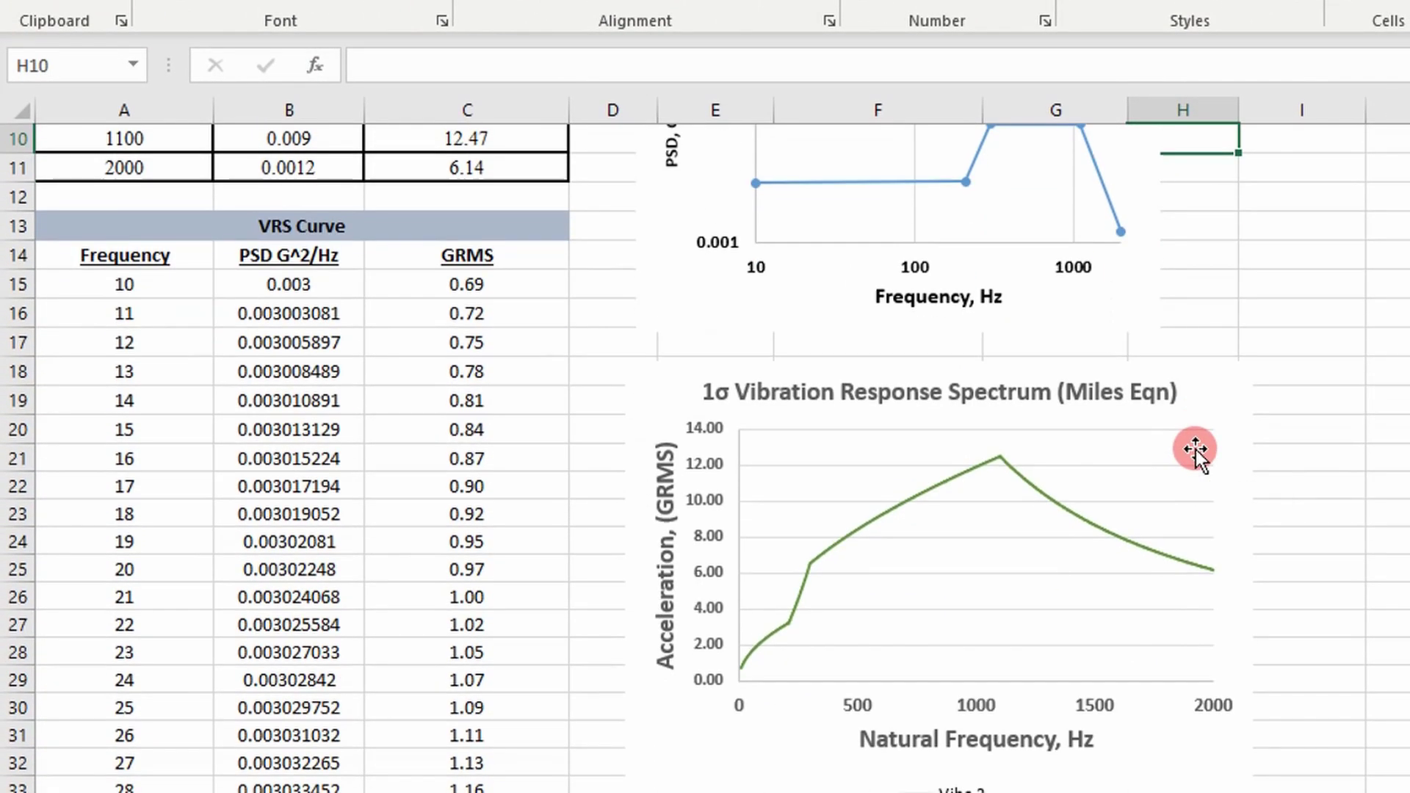